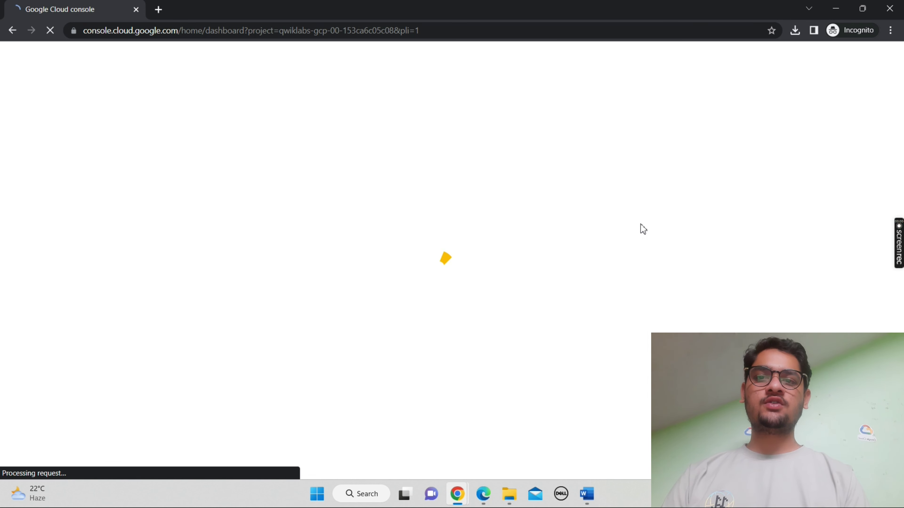
Switch to the lab instructions and read through the section "Task 1. Create an API key".
left_click(835, 8)
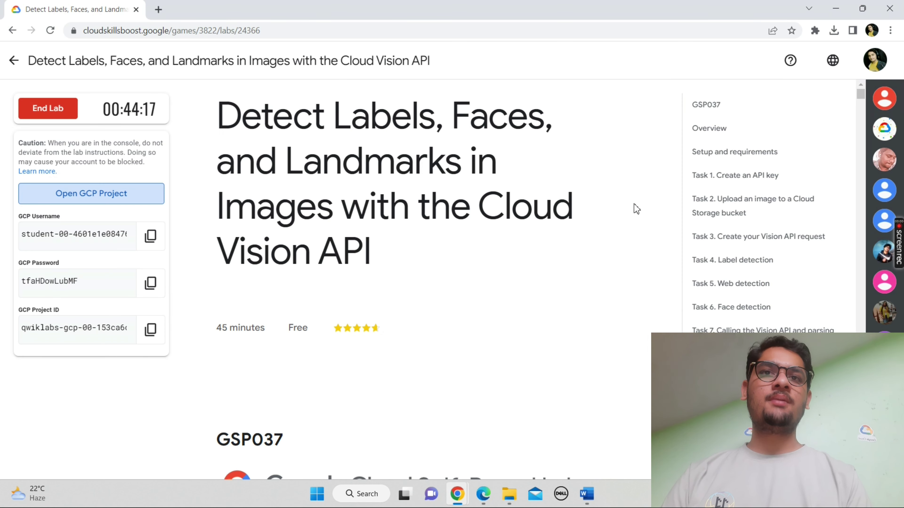
left_click(741, 176)
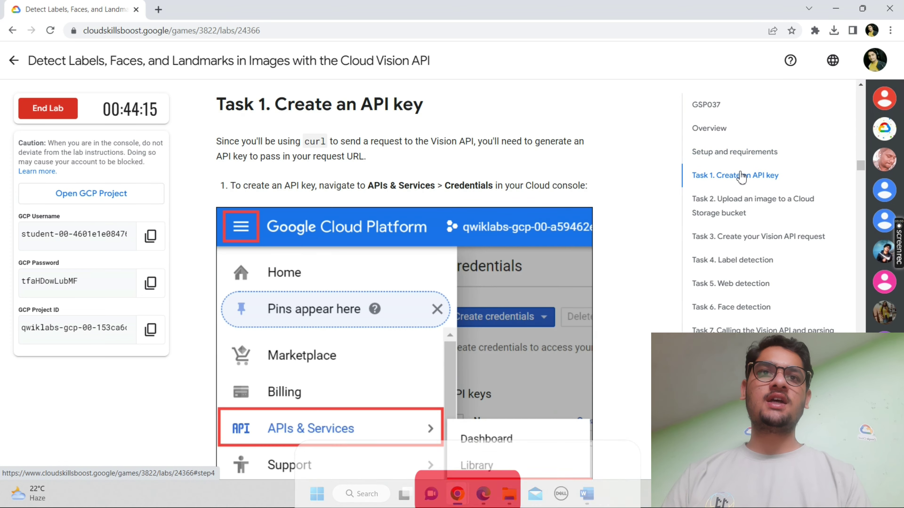
scroll(741, 176, "down", 6)
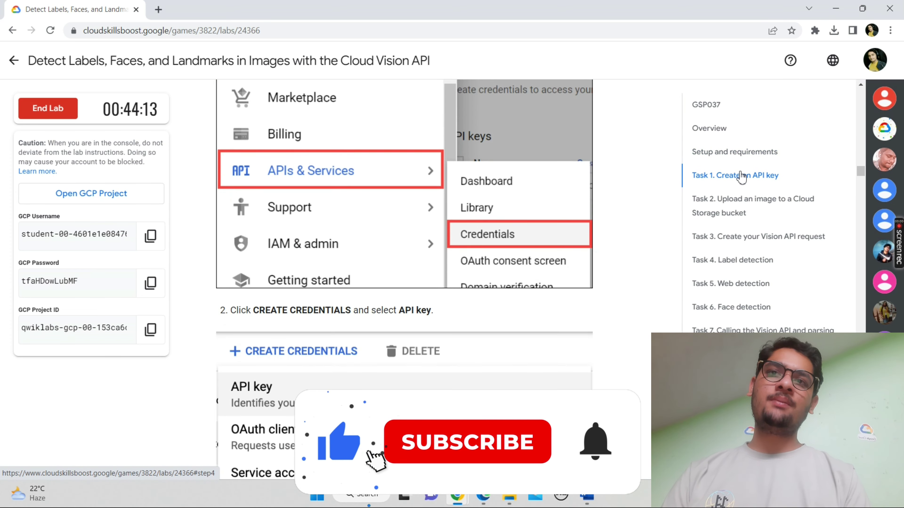
scroll(741, 176, "down", 7)
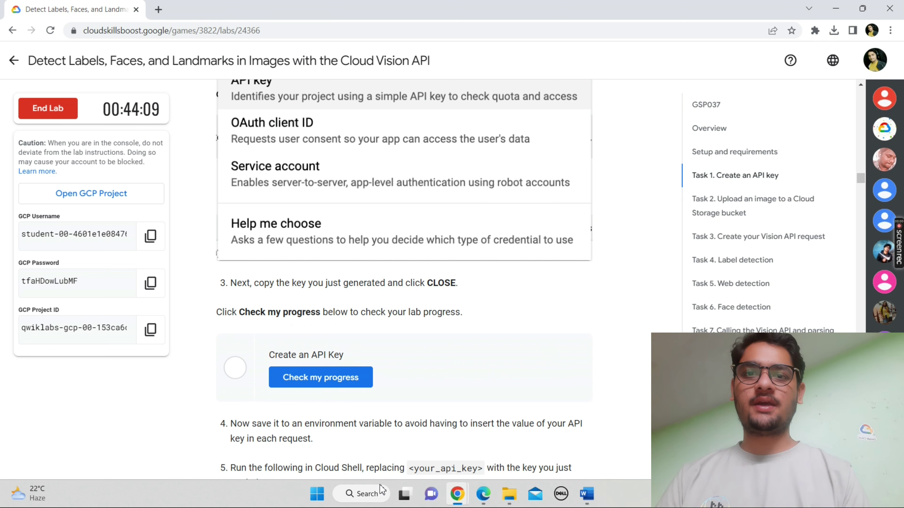
Open an empty Notepad window for notes and close the Word documents Lab File and BDA FILE.
left_click(354, 499)
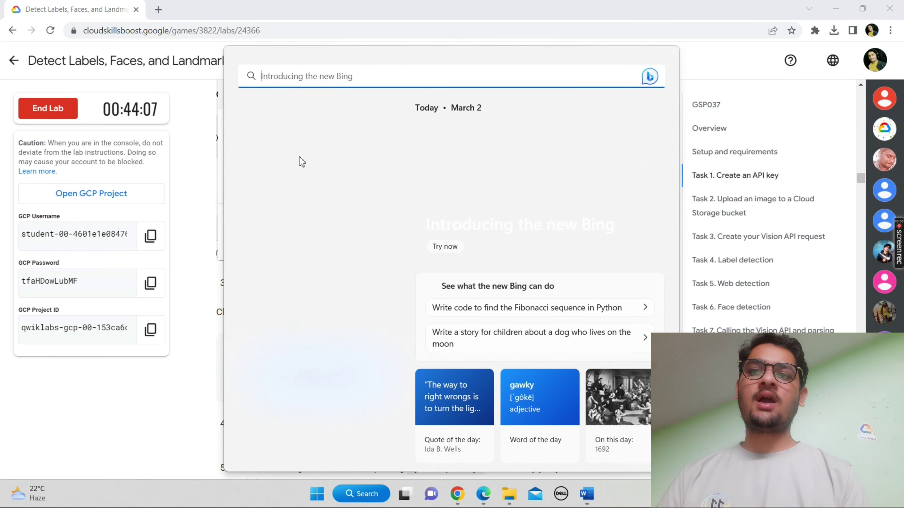
left_click(281, 187)
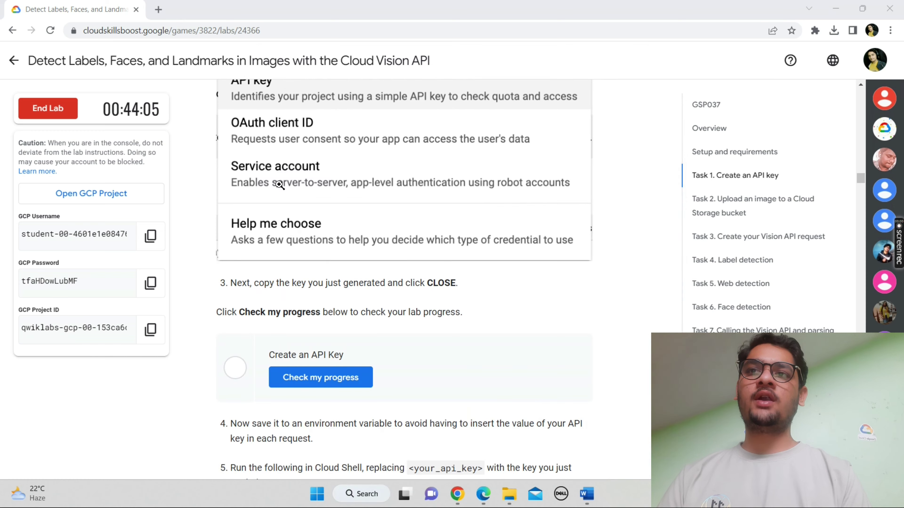
left_click(575, 494)
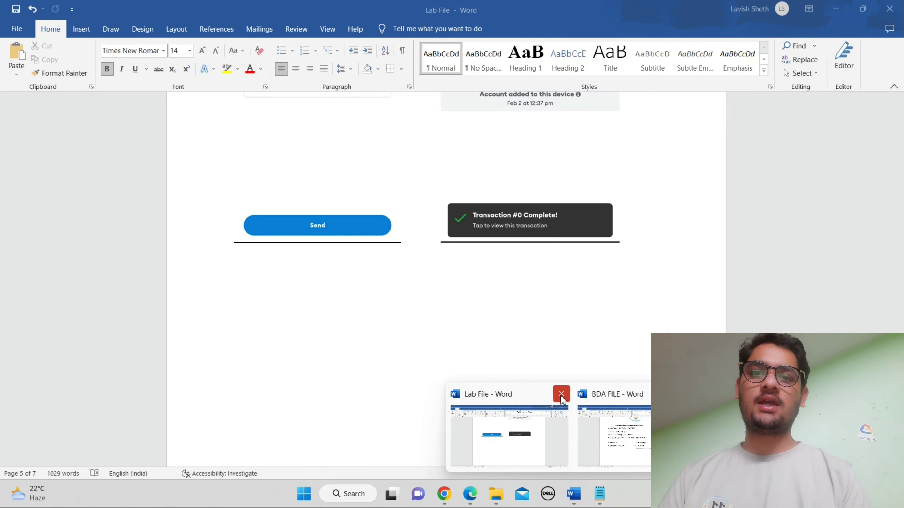
left_click(565, 396)
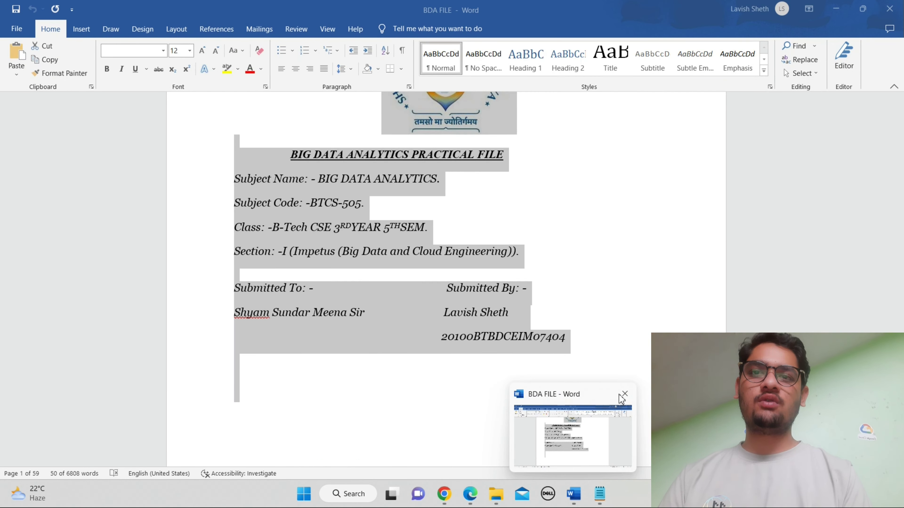
left_click(622, 396)
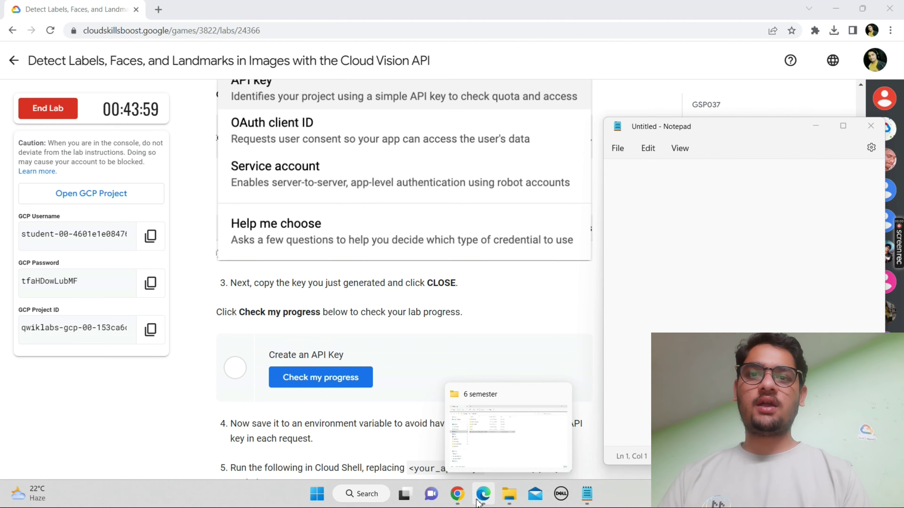
left_click(480, 500)
left_click(480, 499)
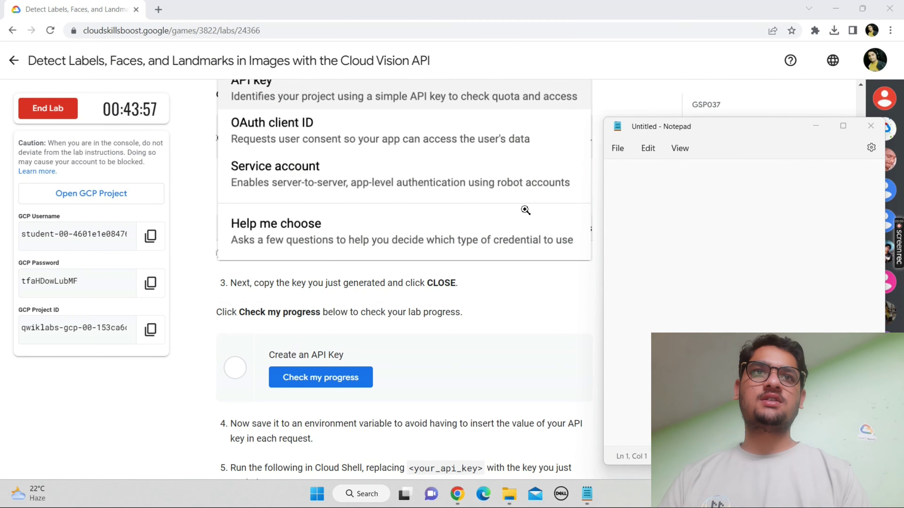
left_click(816, 128)
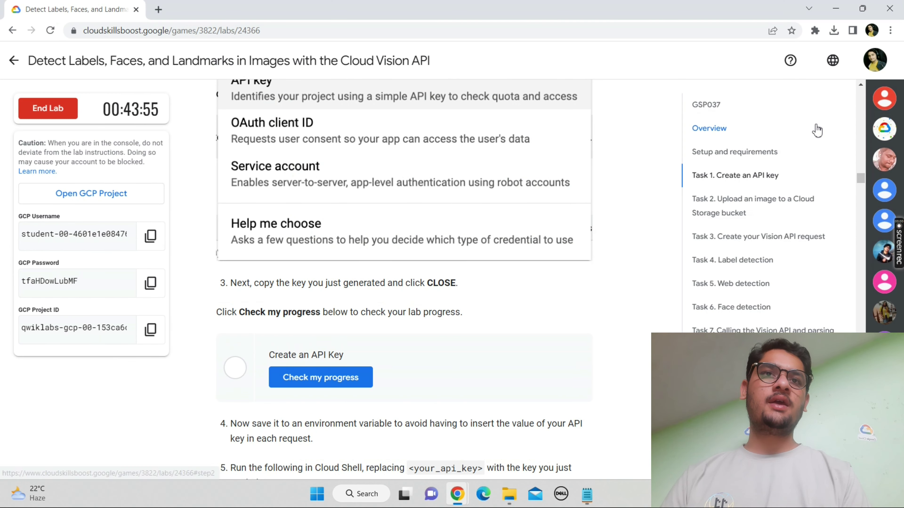
Switch to the Google Cloud console and accept its Terms of Service in the welcome dialog.
mouse_move(459, 495)
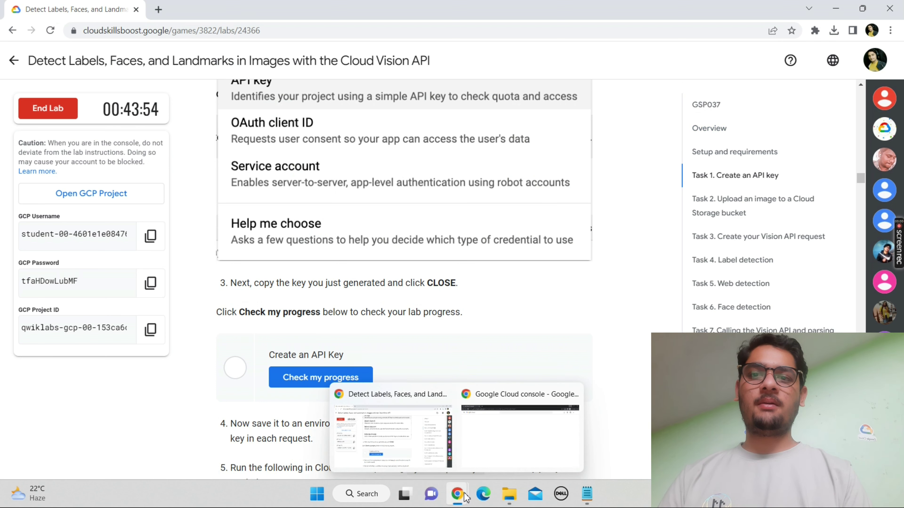
left_click(512, 420)
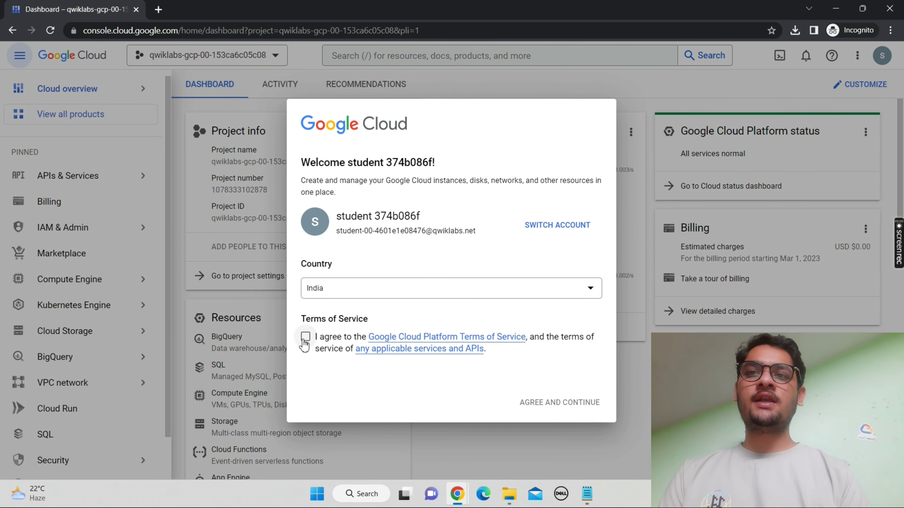
left_click(306, 336)
left_click(530, 406)
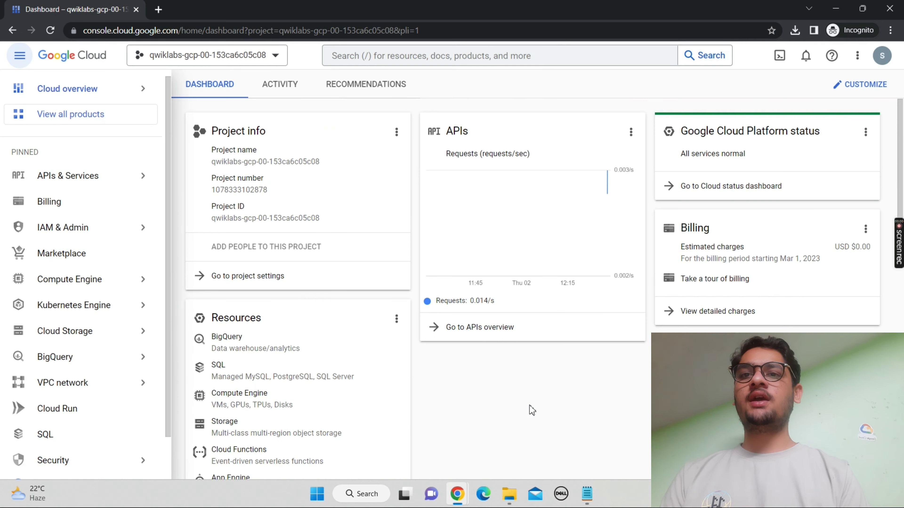
Go to the Credentials page of APIs & Services and create a new API key.
mouse_move(76, 184)
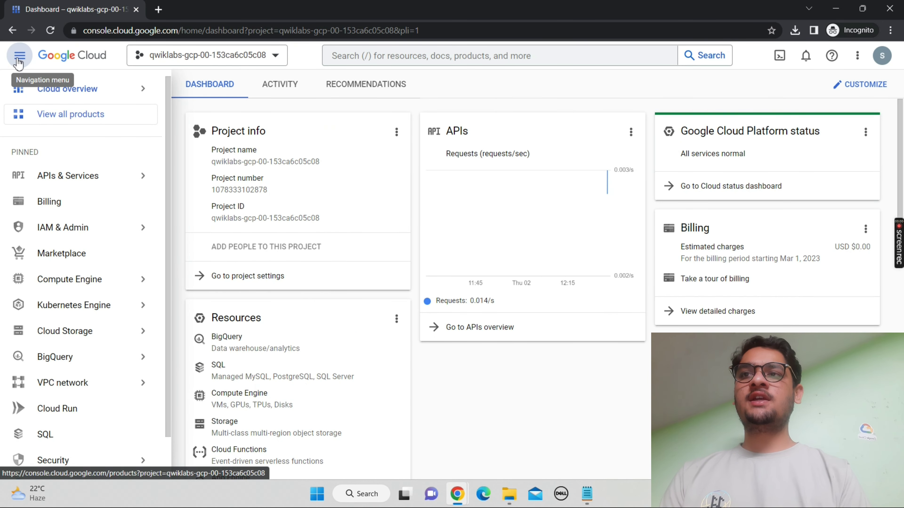
mouse_move(119, 176)
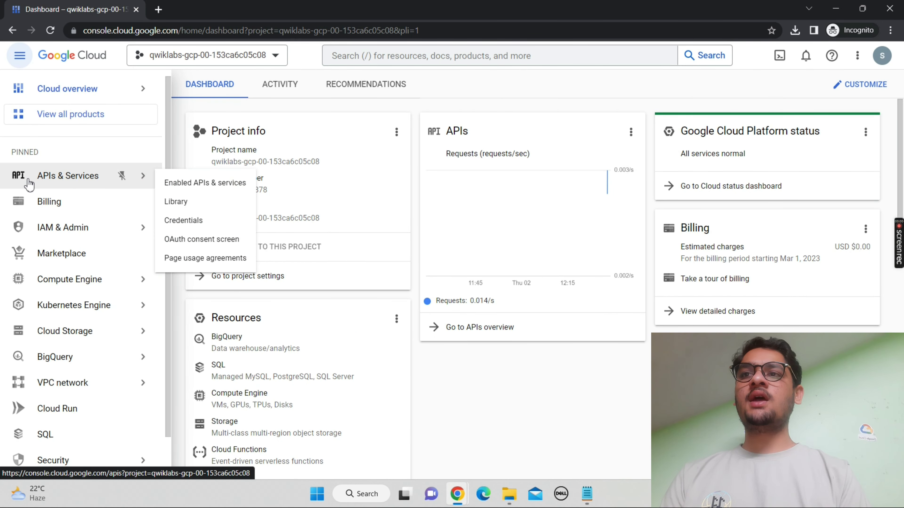
left_click(185, 222)
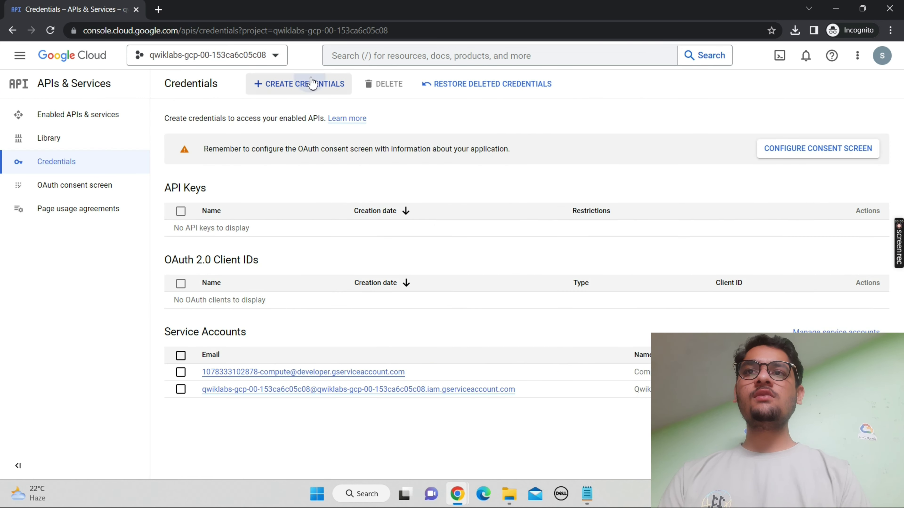
left_click(311, 83)
left_click(318, 123)
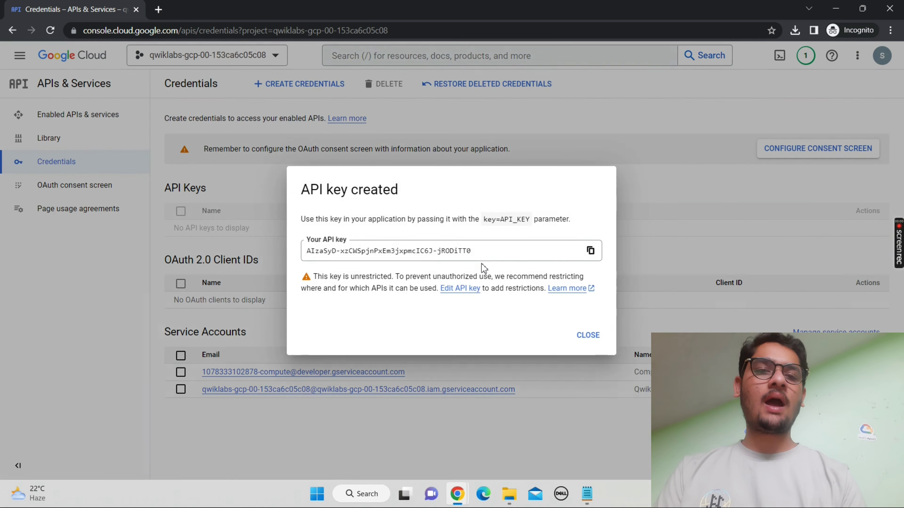
Copy the generated API key, paste it into the empty Notepad document, and close the key dialog.
left_click(591, 252)
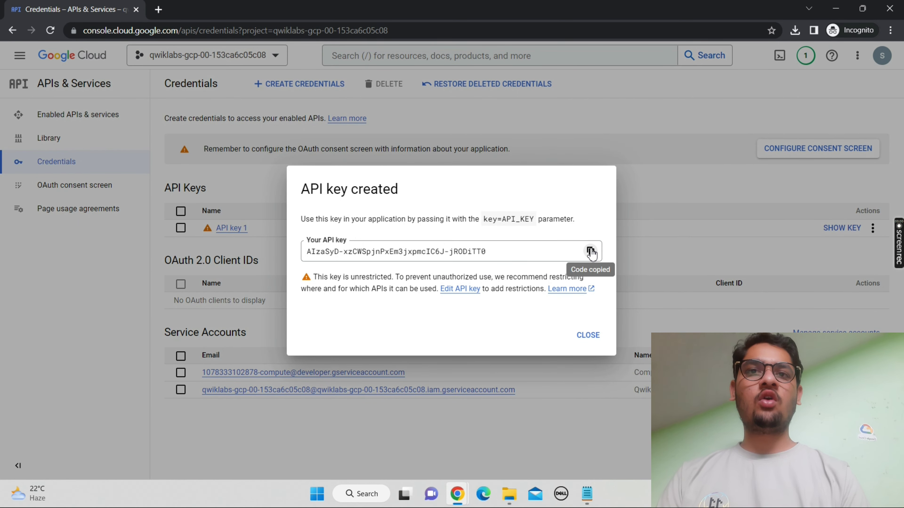
left_click(587, 493)
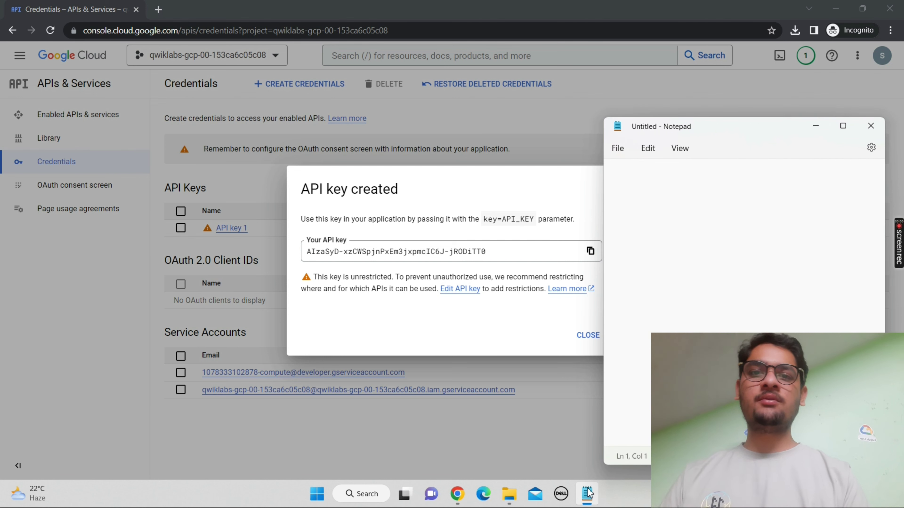
key("ctrl+v")
left_click(816, 125)
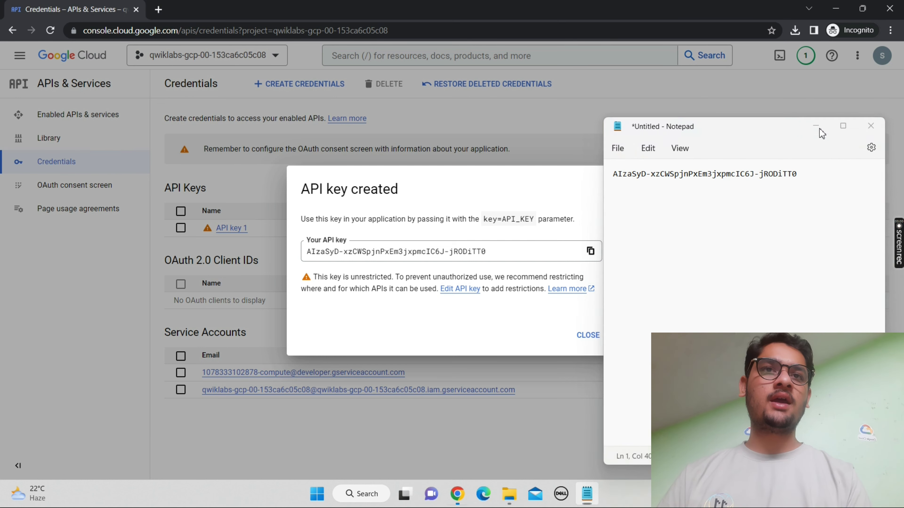
left_click(578, 342)
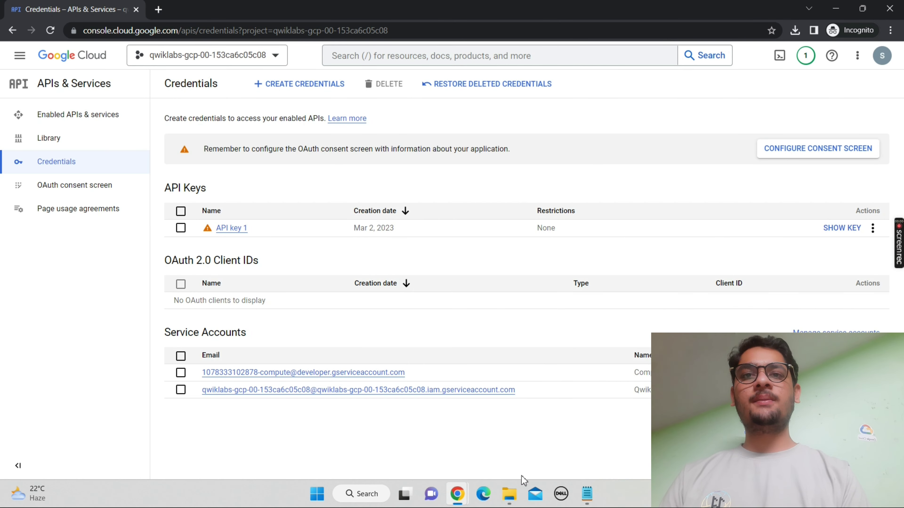
Switch to the lab instructions and run the progress check for "Create an API Key".
mouse_move(453, 498)
left_click(409, 434)
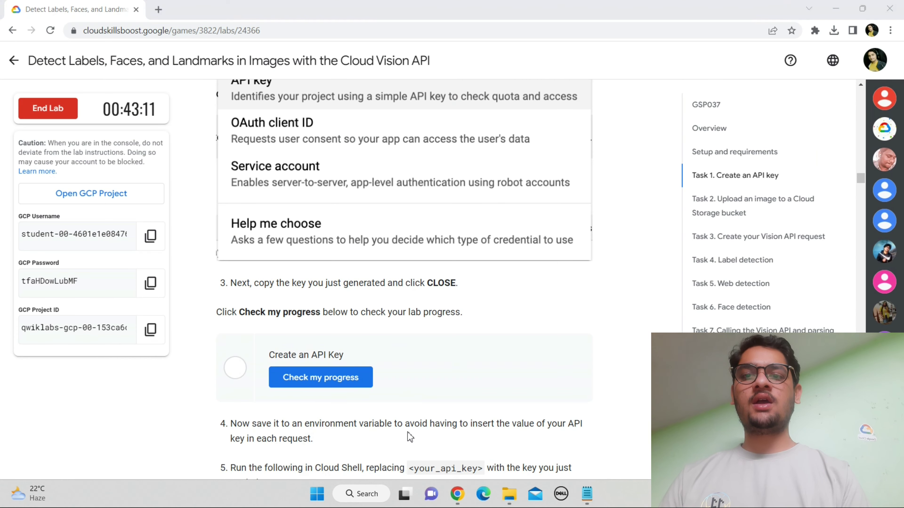
left_click(349, 385)
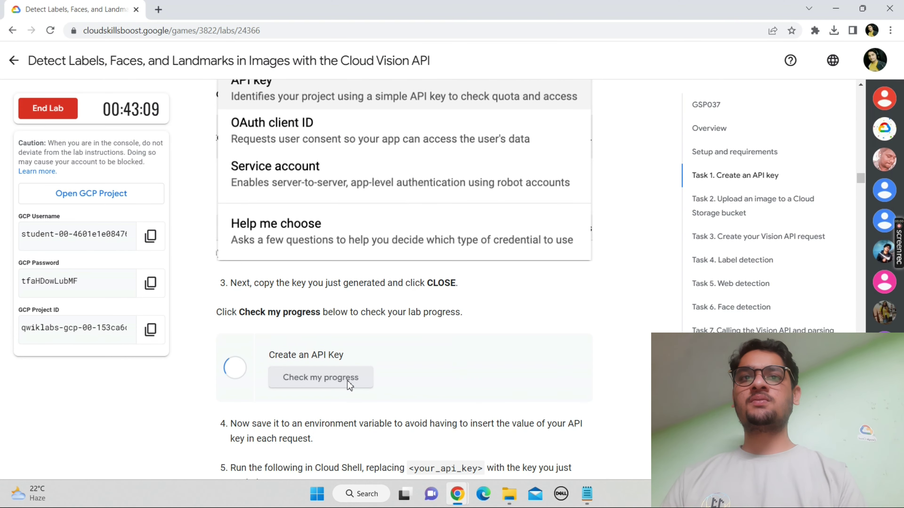
Copy the command export API_KEY=<YOUR_API_KEY> from the lab instructions and paste it below the key in Notepad.
scroll(347, 381, "down", 5)
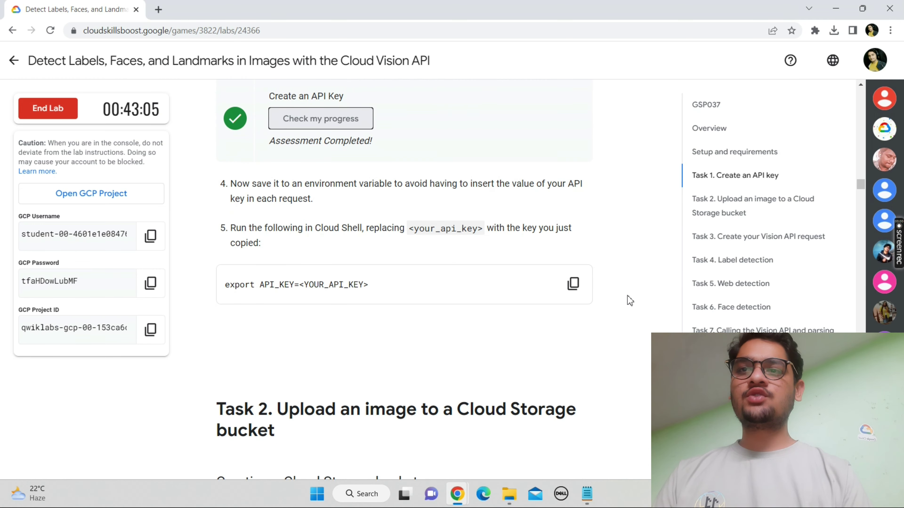
left_click(573, 284)
left_click(581, 494)
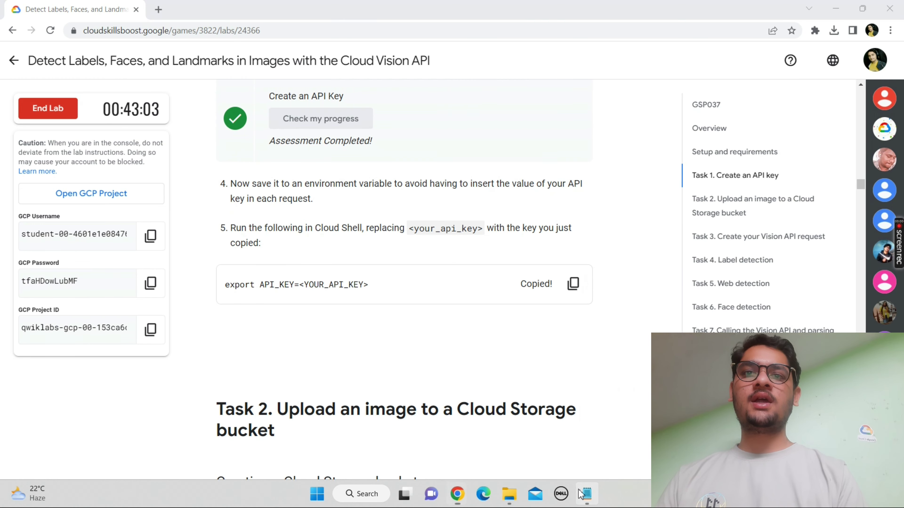
key("Return")
key("ctrl+v")
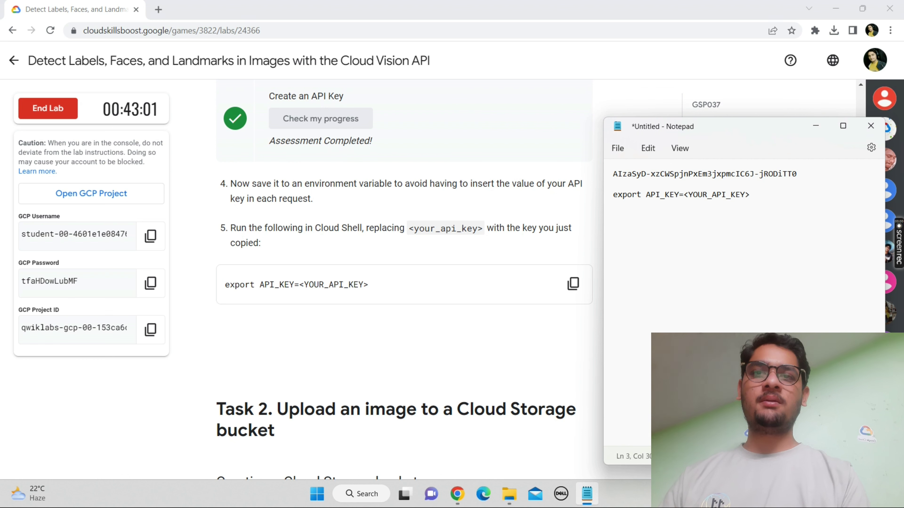
Replace the <YOUR_API_KEY> placeholder in the Notepad export command with the saved API key, and cut the completed line.
left_click_drag(797, 173, 616, 175)
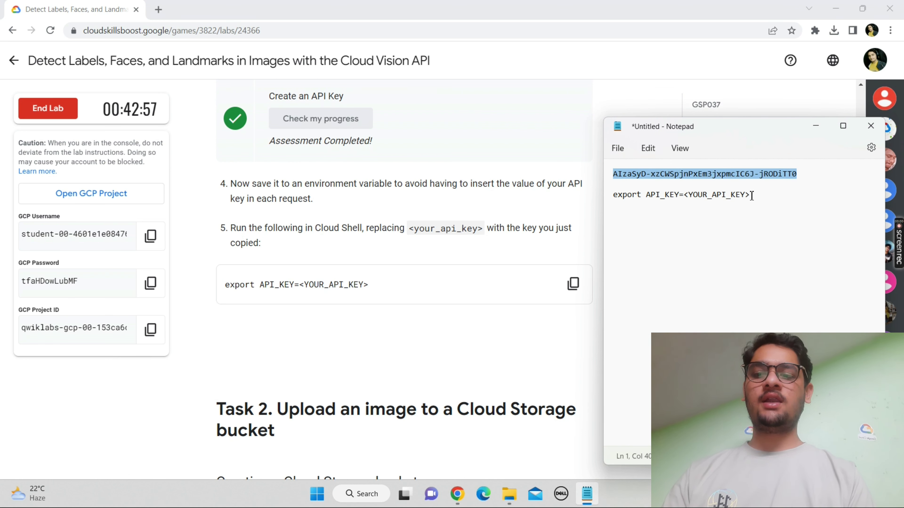
left_click_drag(751, 196, 688, 196)
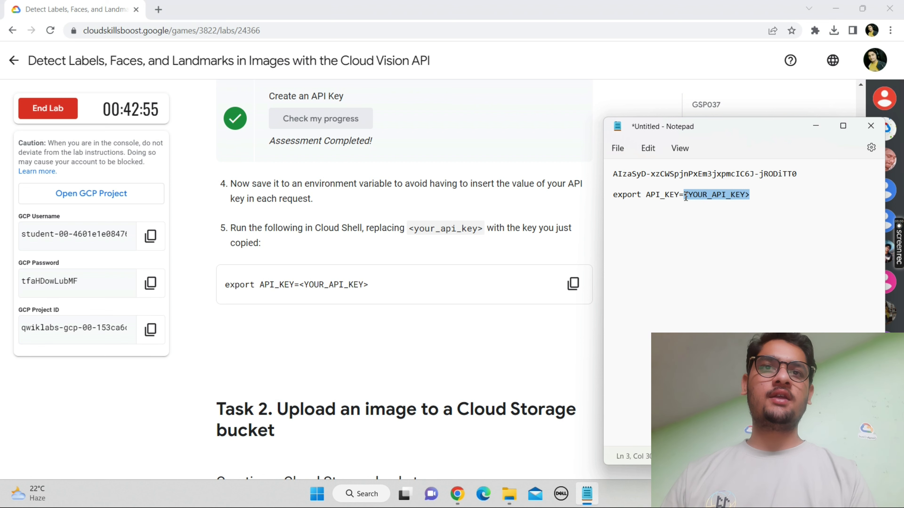
key("ctrl+v")
triple_click(616, 201)
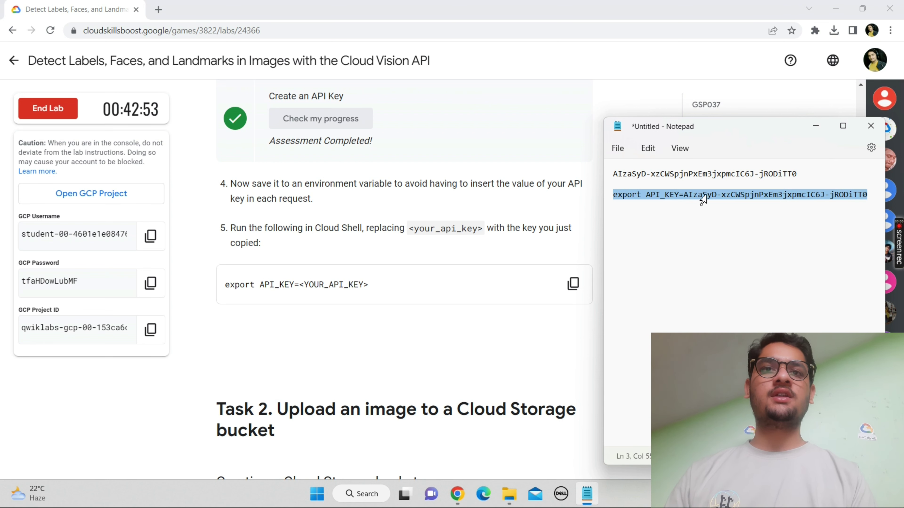
key("ctrl+x")
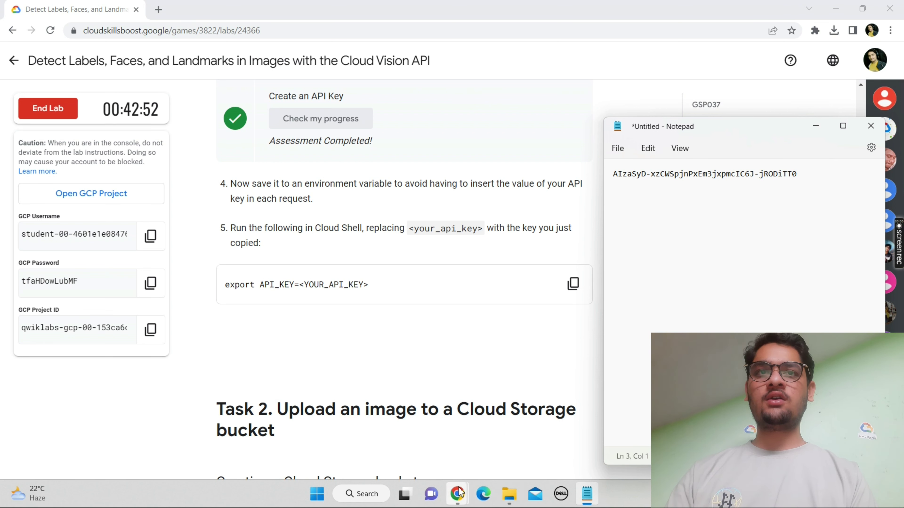
Activate Cloud Shell in the Google Cloud console, enlarge its pane to nearly full height, and continue past the introduction.
mouse_move(457, 494)
left_click(515, 432)
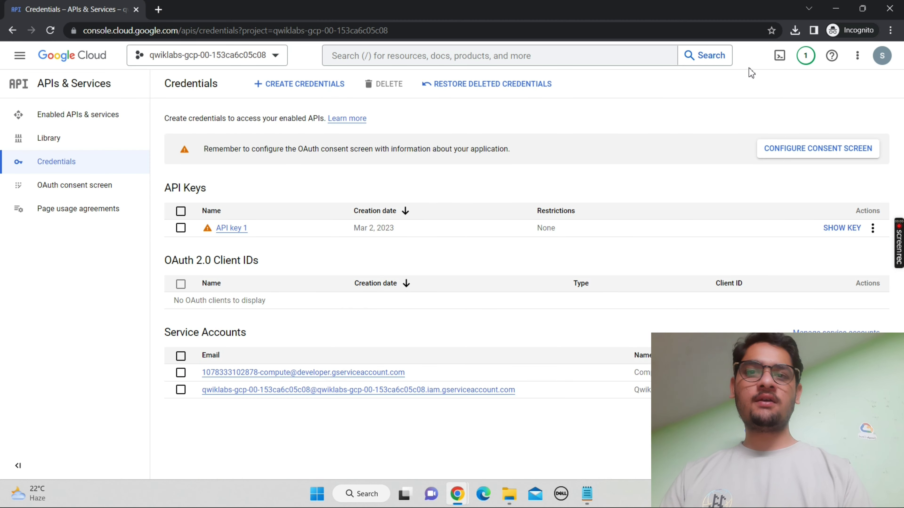
left_click(769, 67)
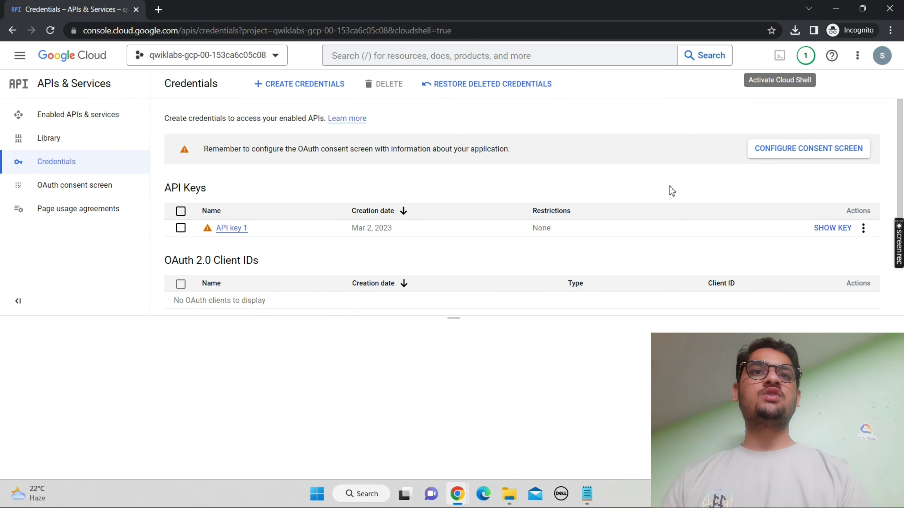
left_click_drag(458, 318, 568, 37)
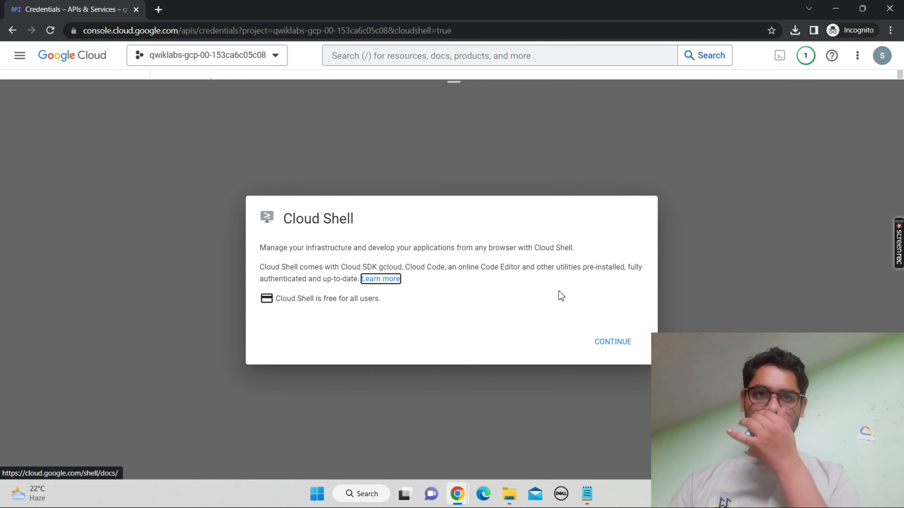
left_click(603, 351)
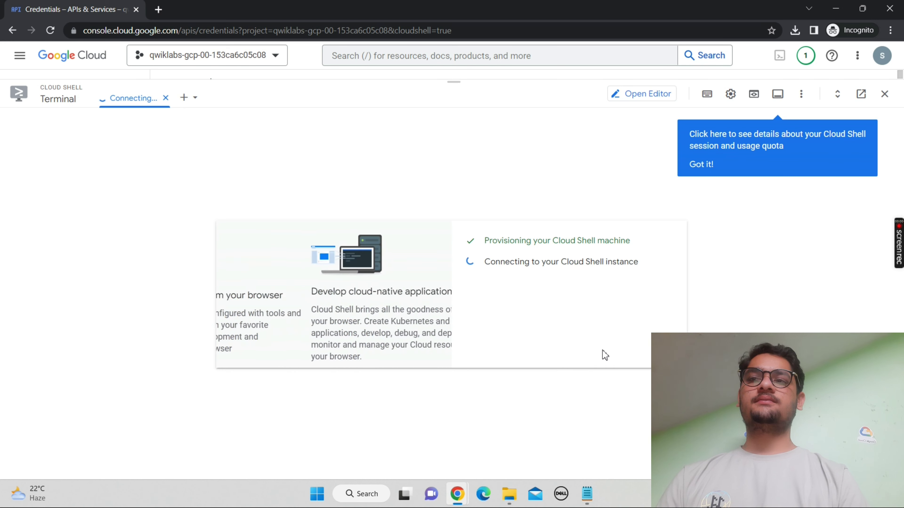
Dismiss the session details tip and run the cut export command, which sets API_KEY to the saved API key, in Cloud Shell.
left_click(694, 173)
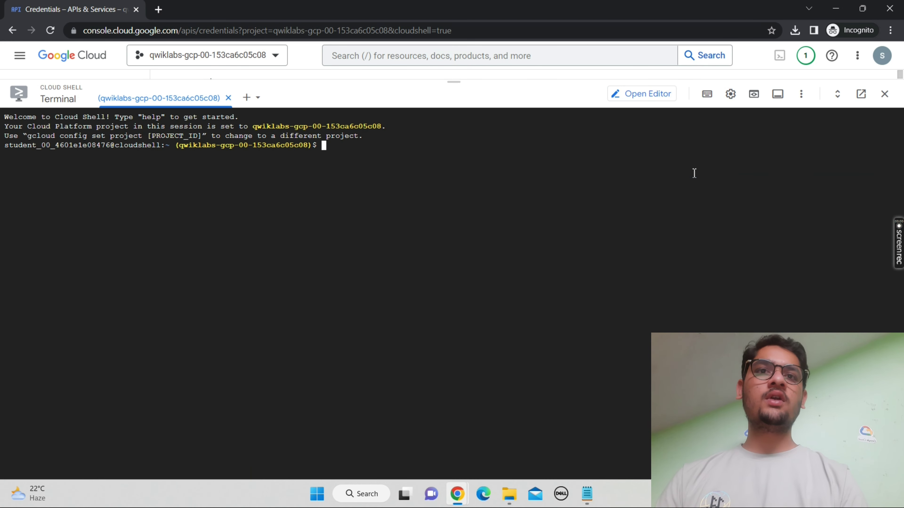
key("ctrl+v")
key("Return")
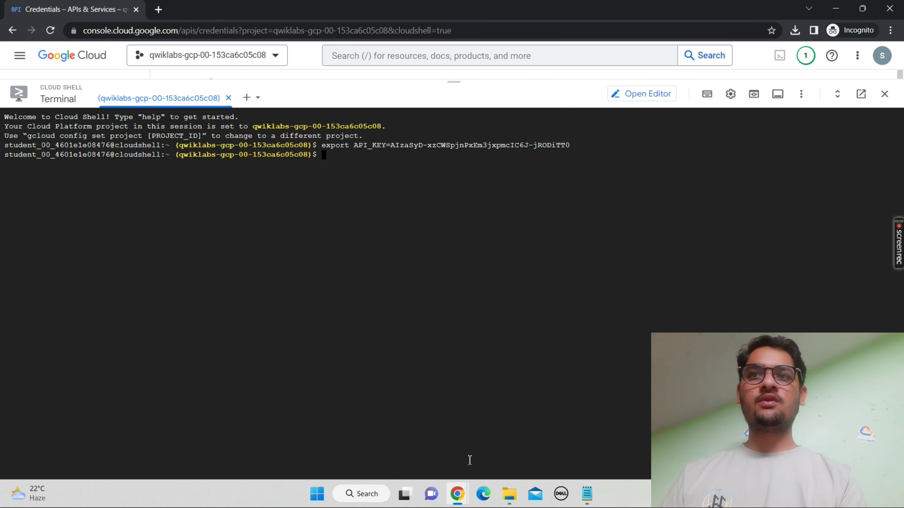
Switch to the lab instructions, go to Creating a Cloud Storage bucket in Task 2, and copy the GCP Project ID.
mouse_move(461, 498)
left_click(413, 455)
scroll(414, 455, "down", 6)
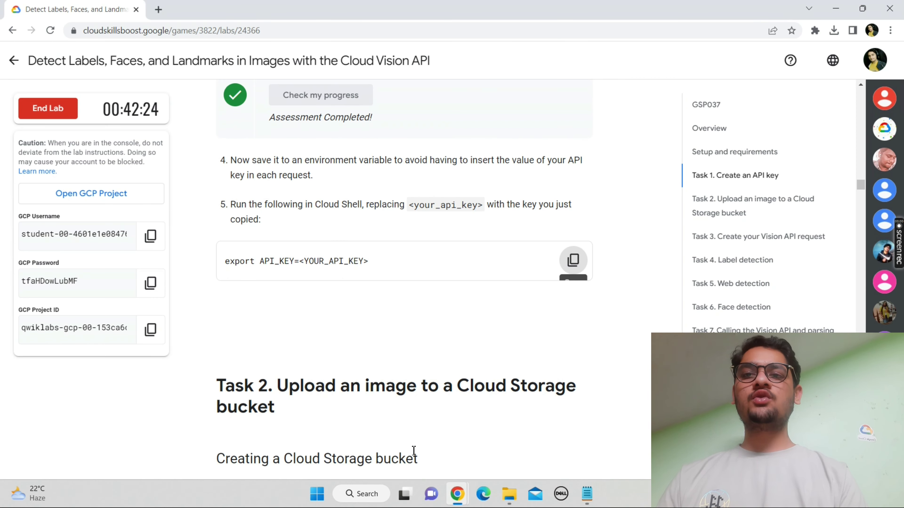
scroll(414, 455, "down", 3)
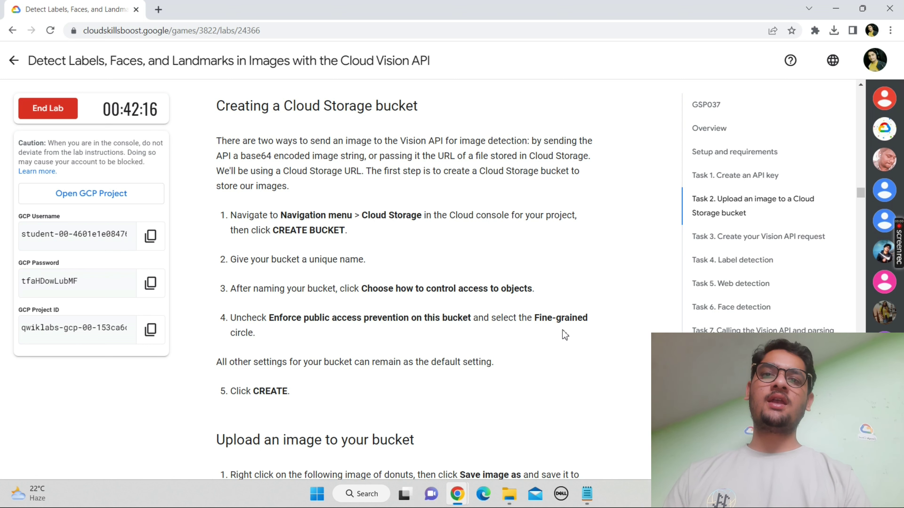
left_click(140, 330)
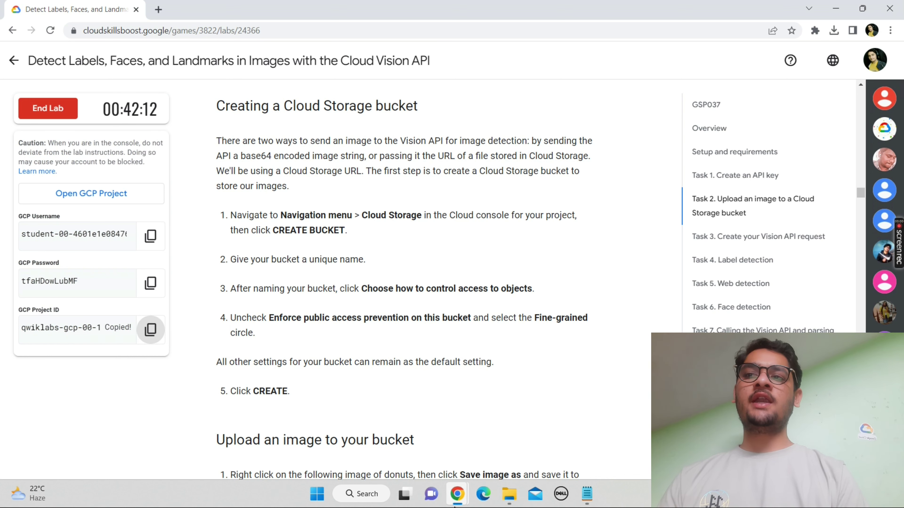
Switch back to the Google Cloud console and shrink the Cloud Shell pane to reveal the page behind it.
mouse_move(458, 494)
left_click(506, 444)
left_click(505, 444)
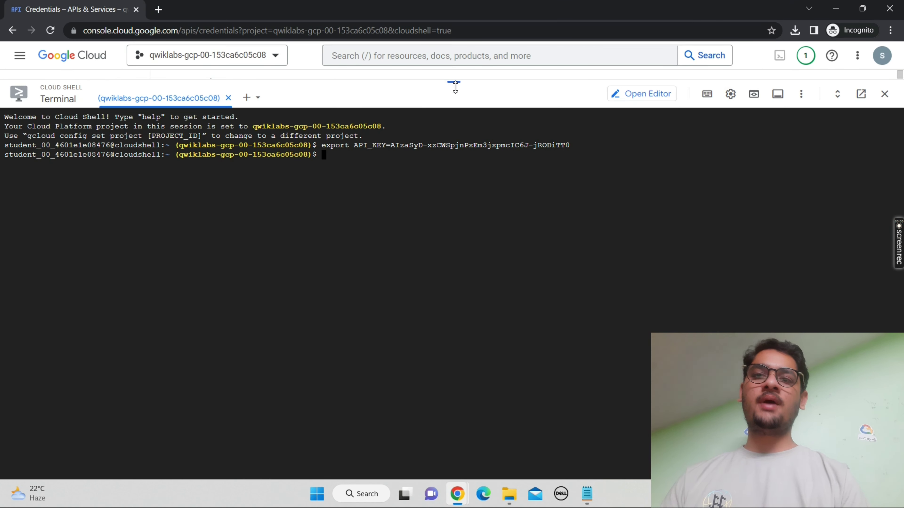
left_click_drag(455, 87, 466, 383)
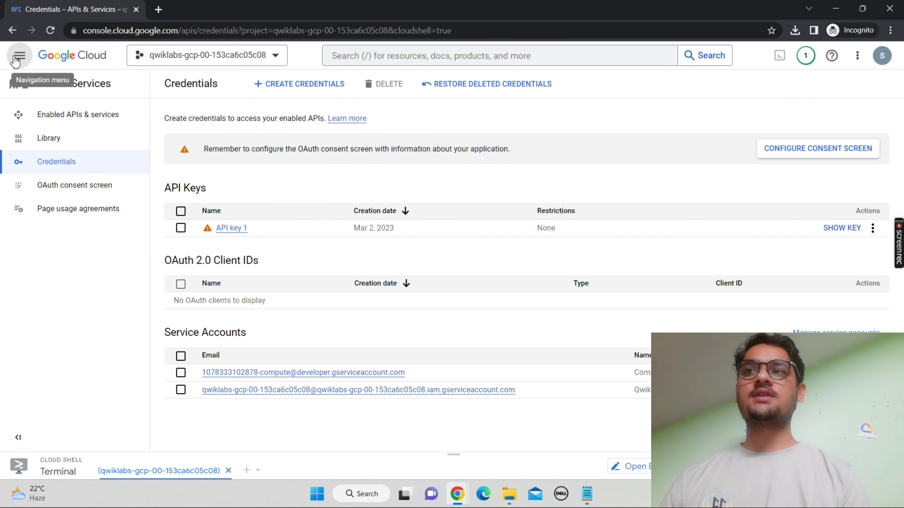
left_click(20, 58)
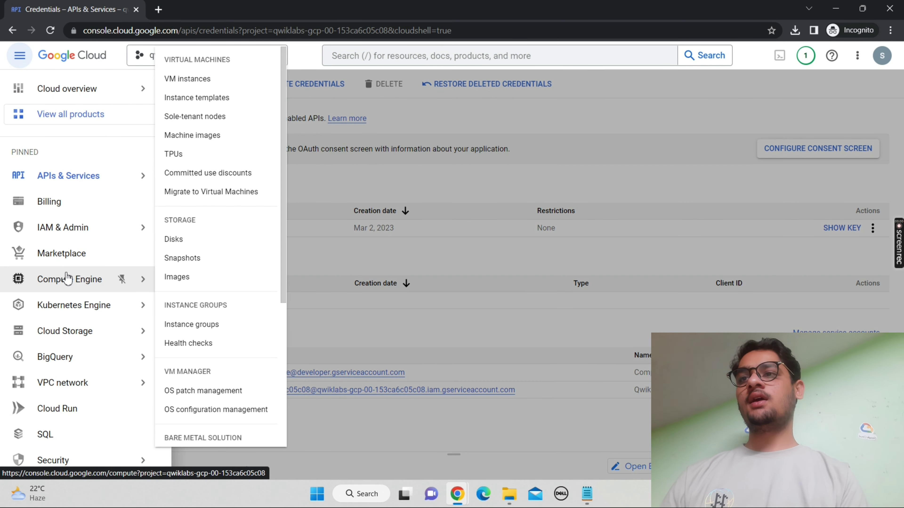
left_click(67, 278)
left_click(581, 169)
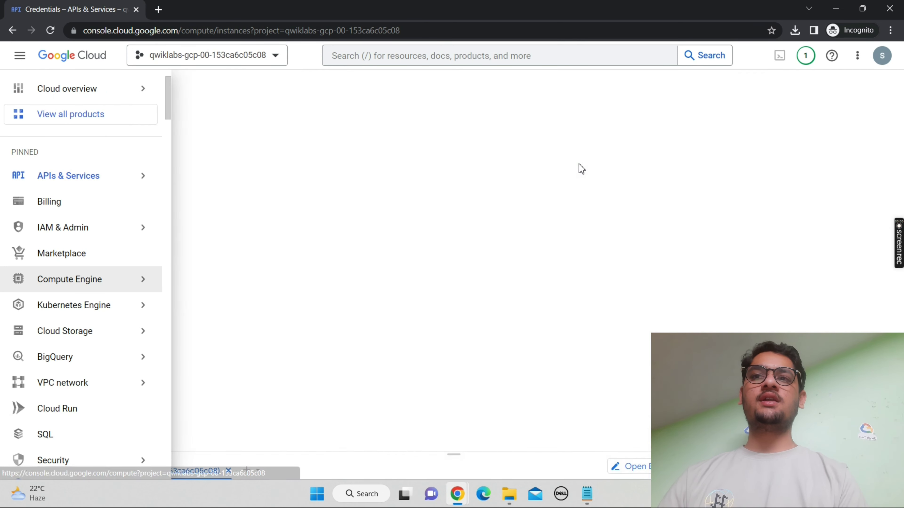
Open Cloud Storage and start a new bucket named with the copied project ID, qwiklabs-gcp-00-153ca6c05c08.
left_click(21, 55)
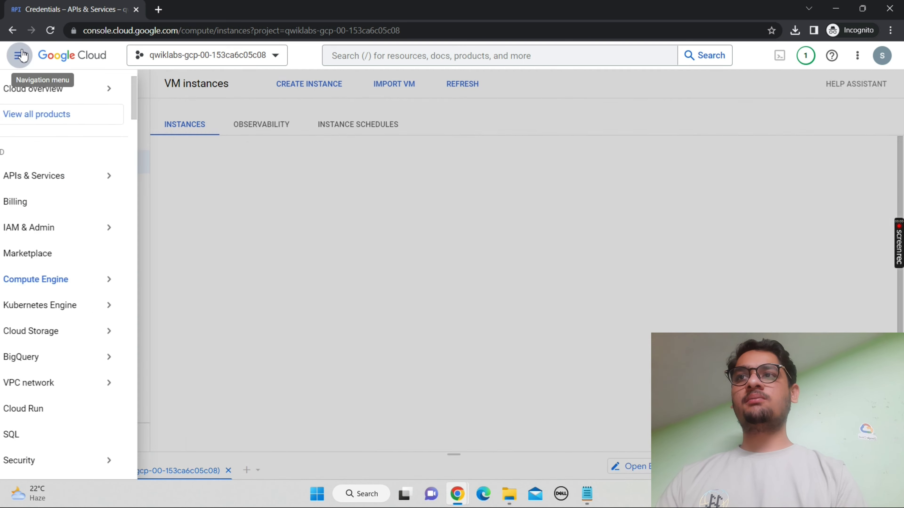
left_click(78, 337)
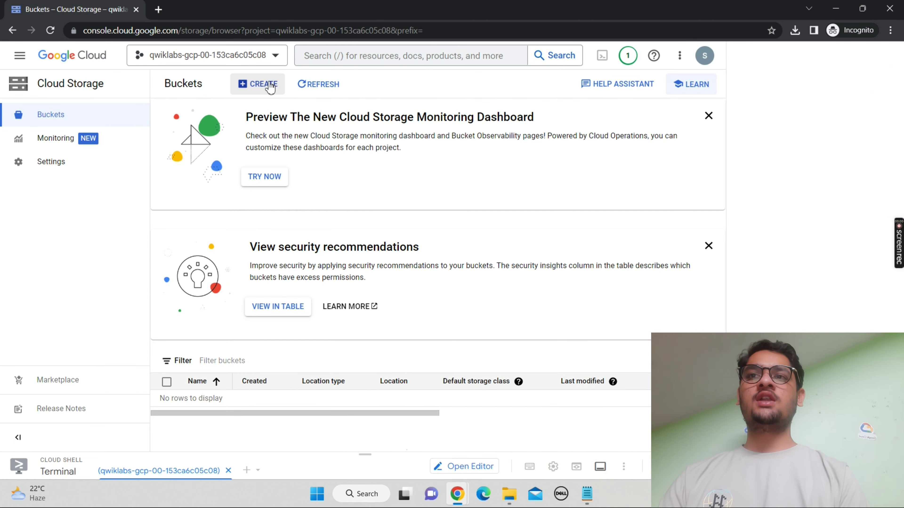
left_click(270, 87)
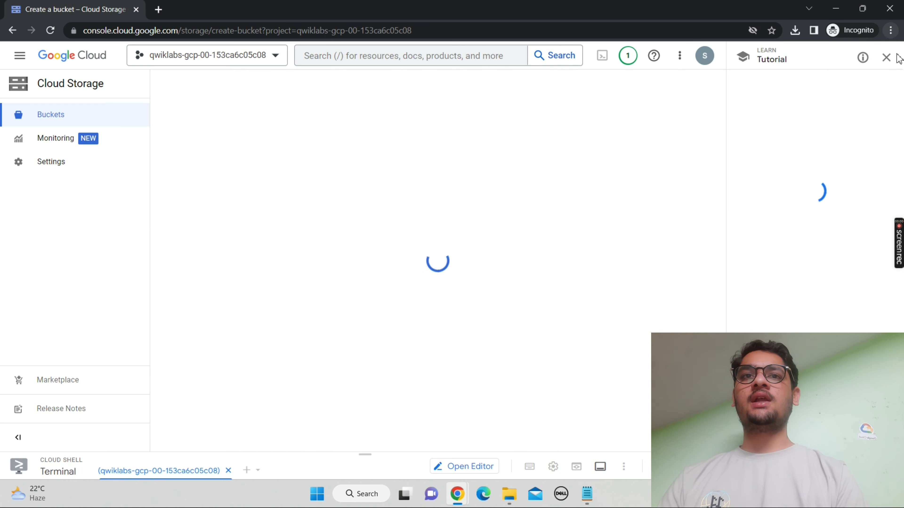
left_click(886, 57)
left_click(393, 171)
key("ctrl+v")
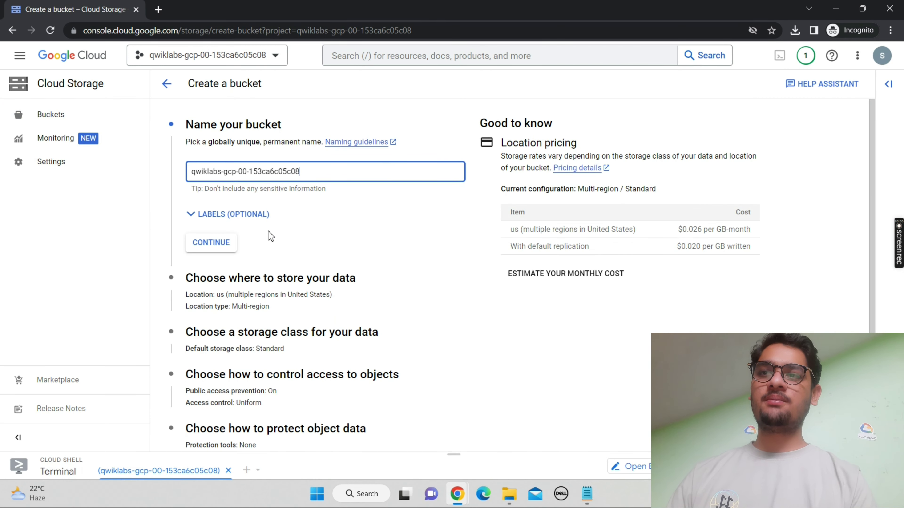
left_click(229, 245)
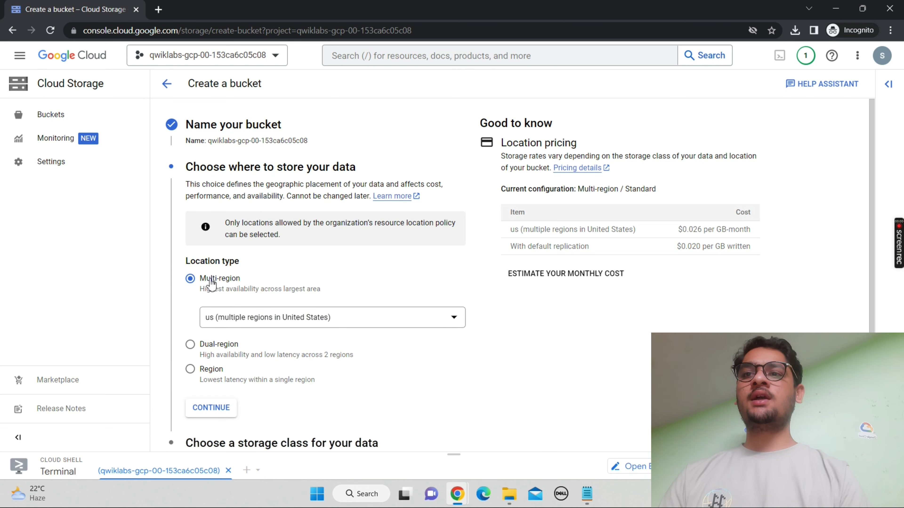
Accept the Multi-region location us (multiple regions in United States) and the Standard default storage class for the bucket.
left_click(220, 410)
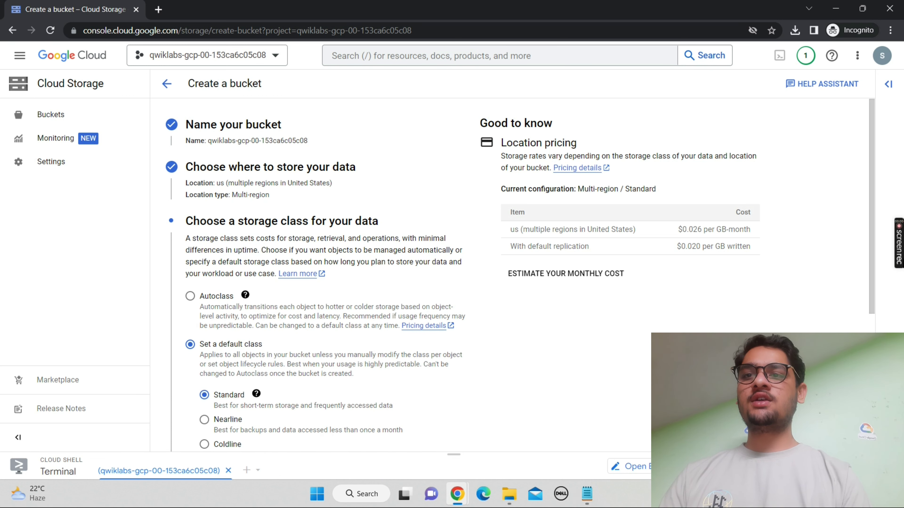
scroll(320, 313, "down", 5)
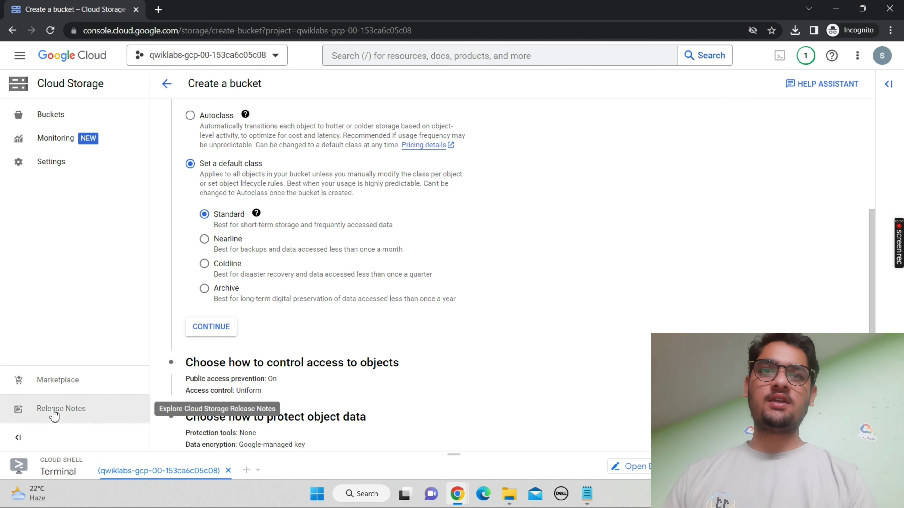
left_click(223, 332)
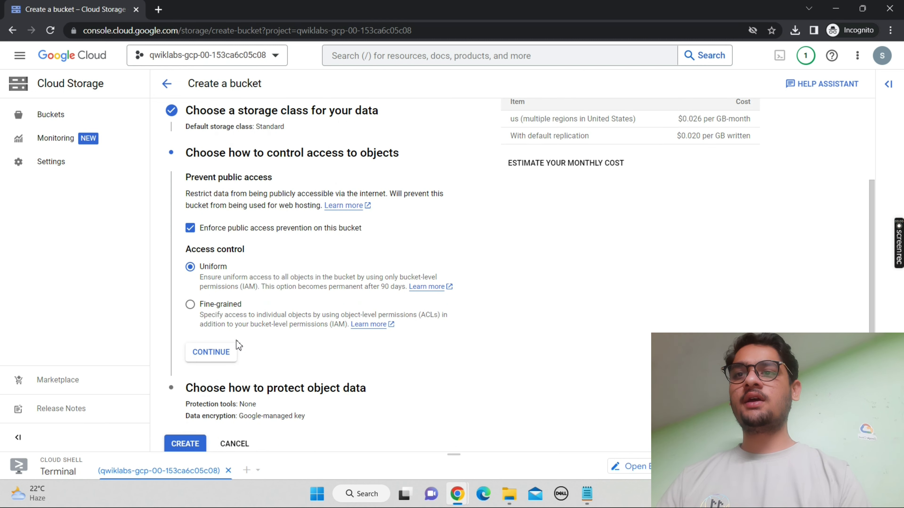
Set the bucket's access control to Fine-grained with public access prevention unenforced, and create the bucket without protection tools.
left_click(191, 305)
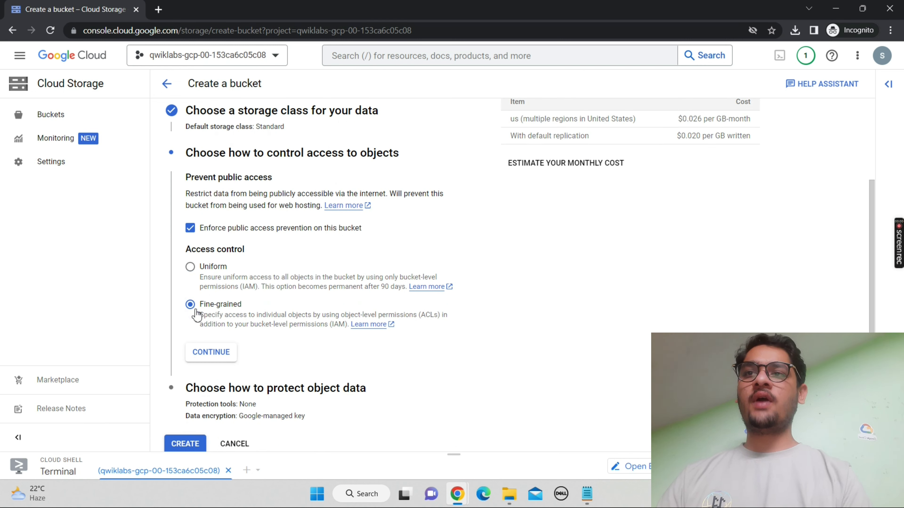
left_click(190, 228)
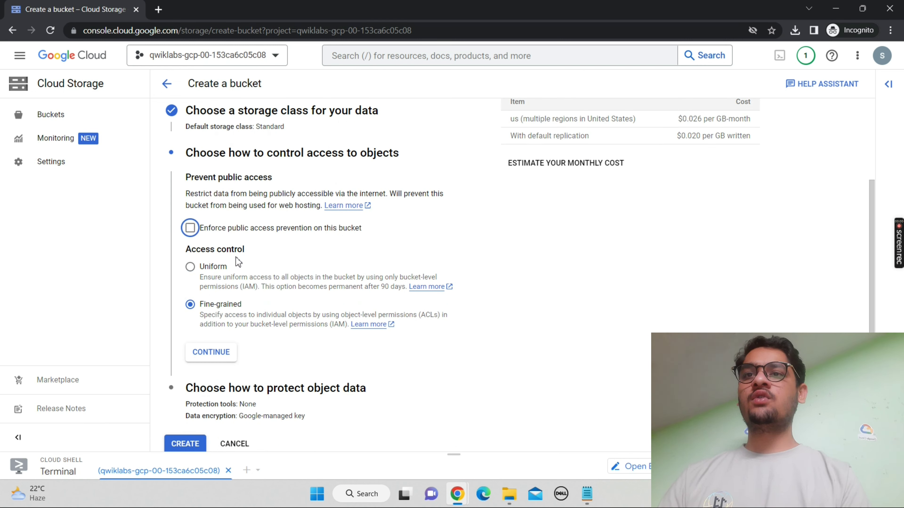
left_click(212, 360)
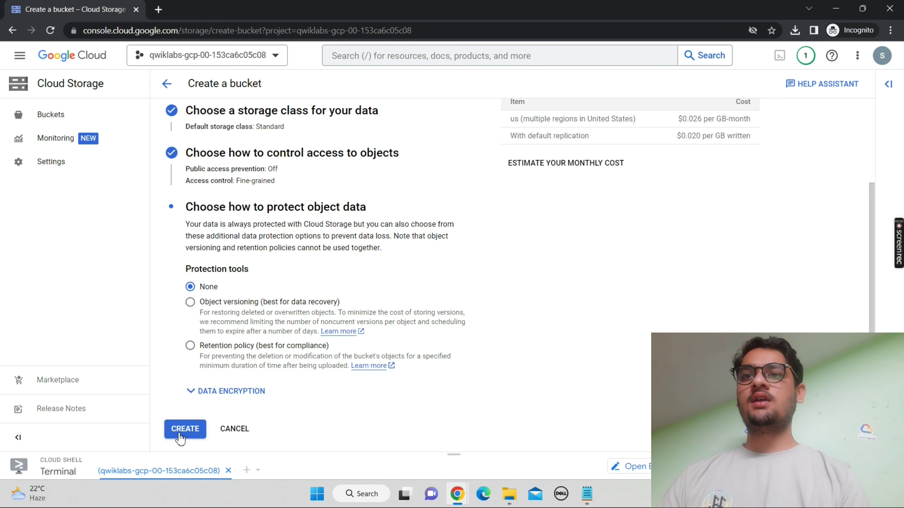
left_click(174, 436)
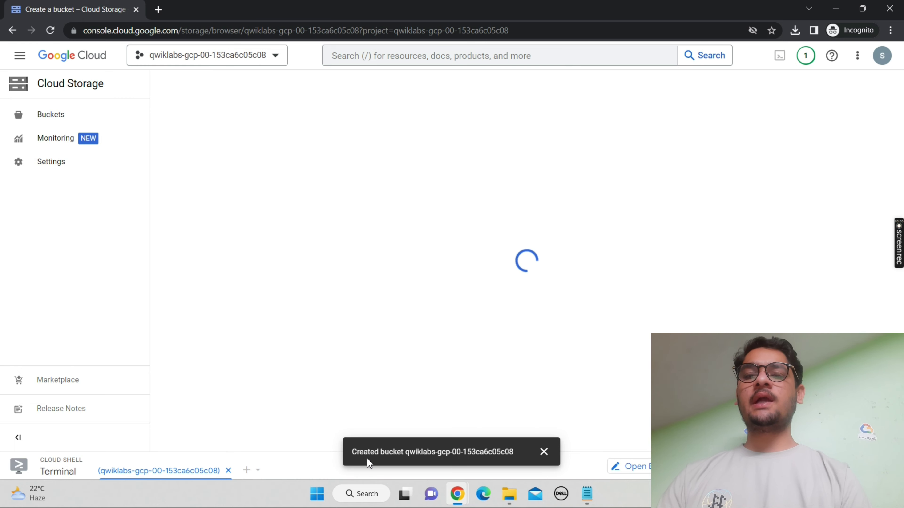
Switch to the lab instructions and go to the donuts image under Upload an image to your bucket.
mouse_move(457, 494)
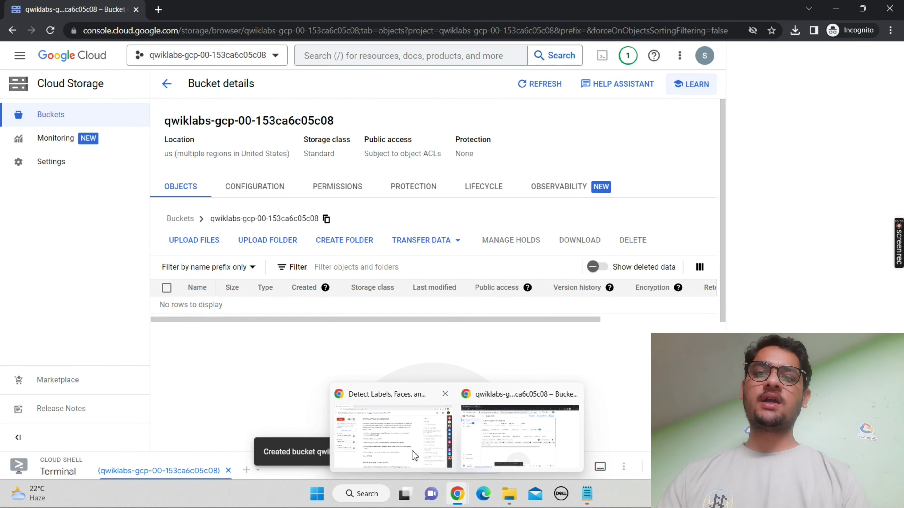
left_click(414, 455)
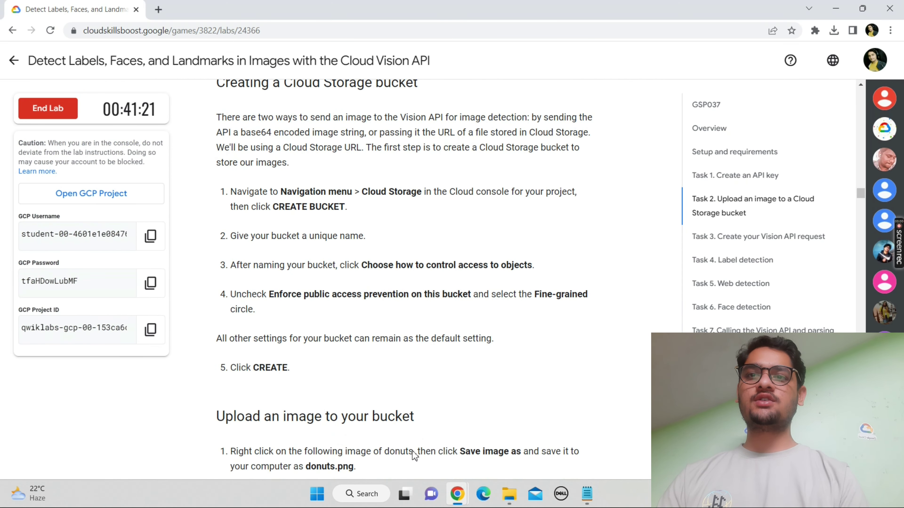
scroll(412, 450, "down", 6)
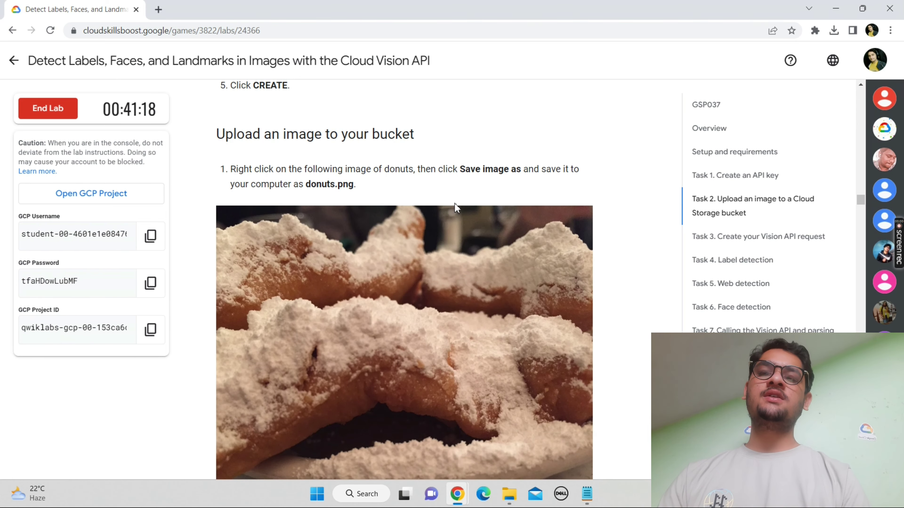
right_click(410, 305)
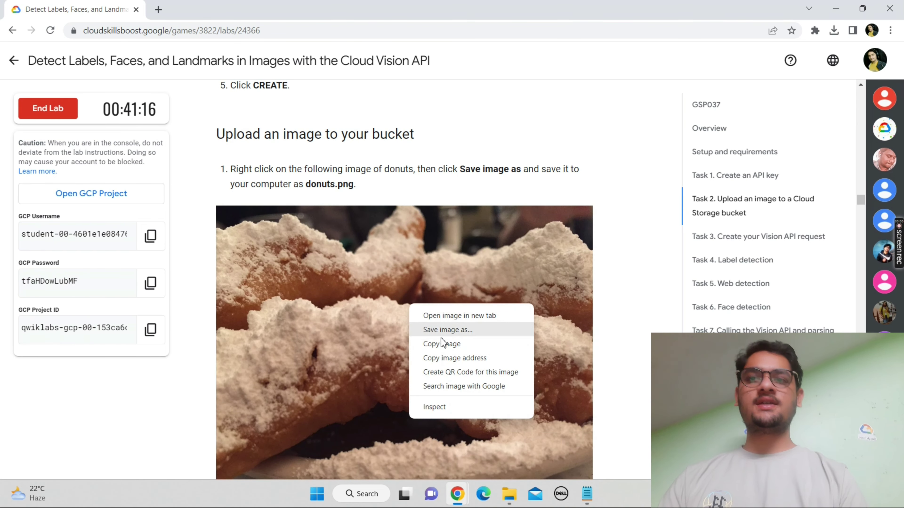
left_click(445, 329)
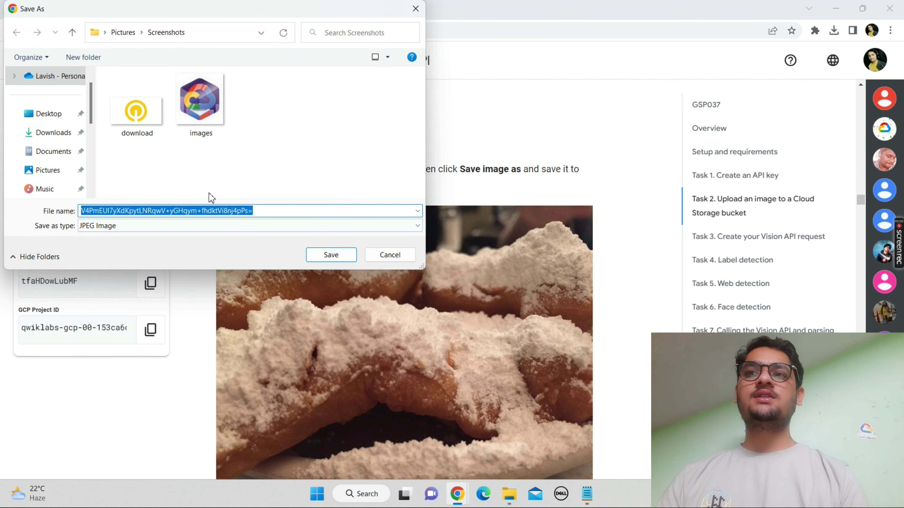
left_click(57, 134)
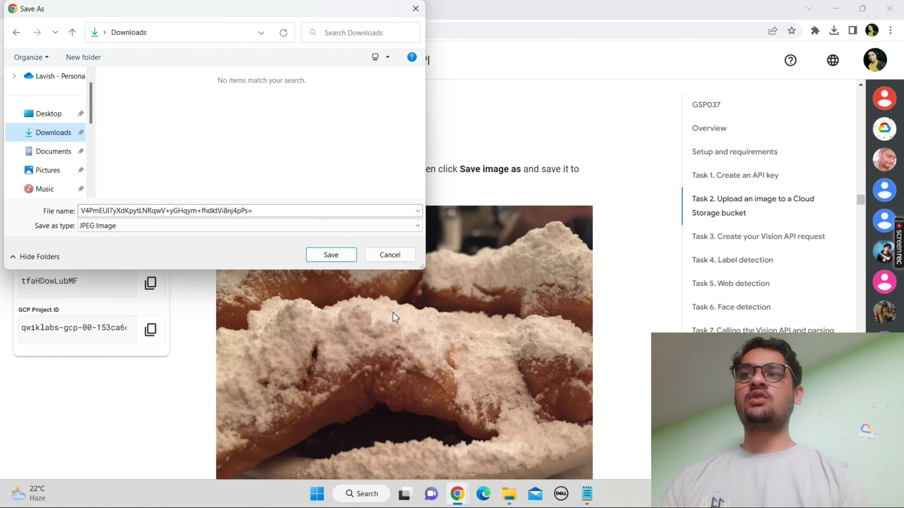
left_click_drag(340, 13, 447, 236)
left_click(356, 191)
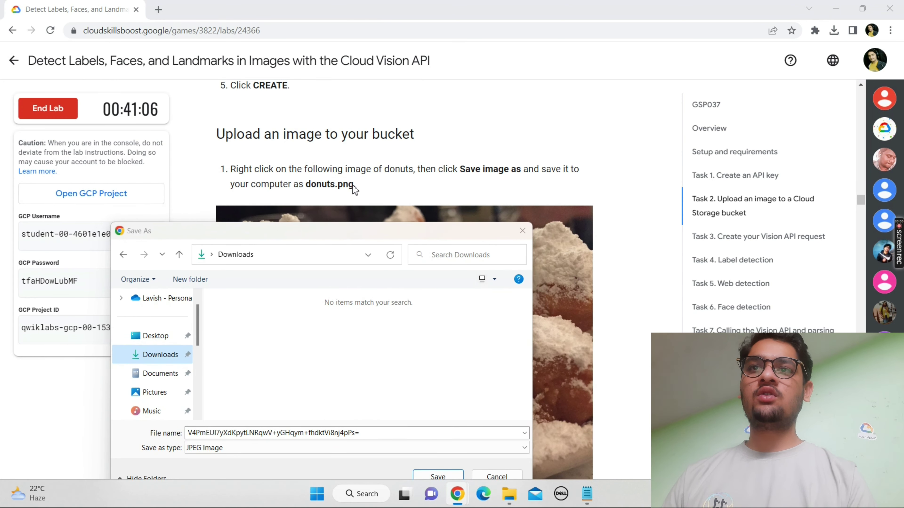
left_click_drag(511, 236, 518, 236)
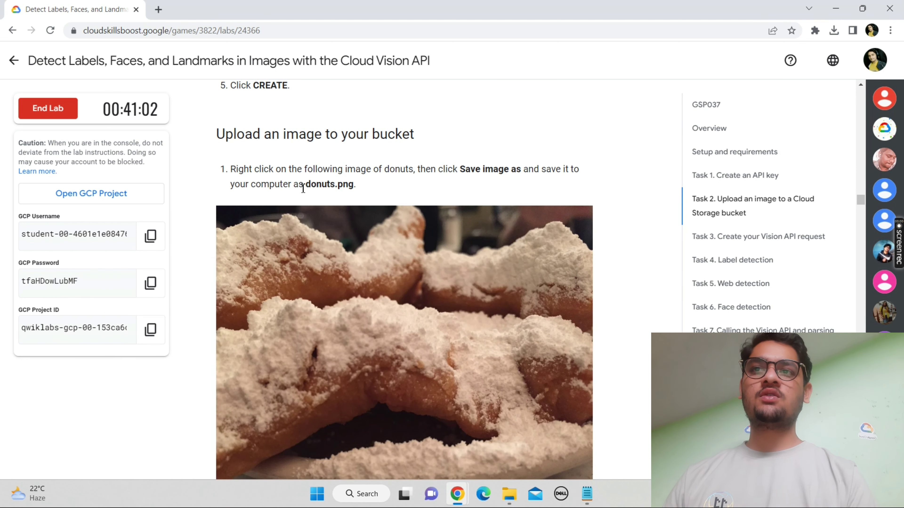
Copy the file name donuts.png from the instructions and save the donuts image to the Downloads folder under that name.
left_click_drag(307, 185, 358, 191)
key("ctrl+c")
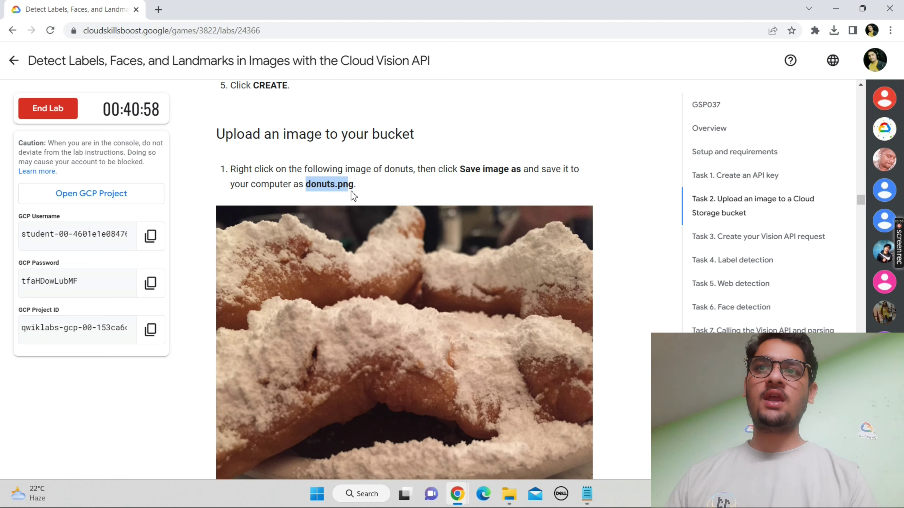
left_click_drag(355, 187, 316, 188)
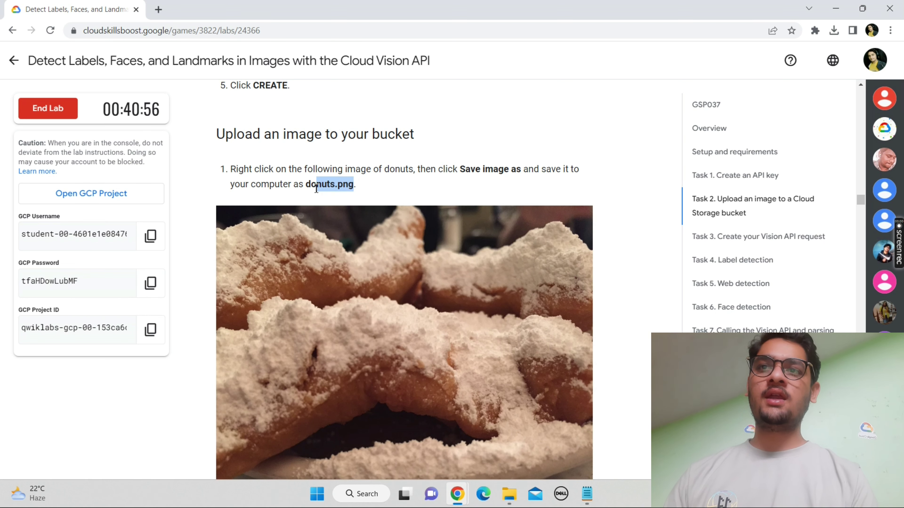
right_click(423, 278)
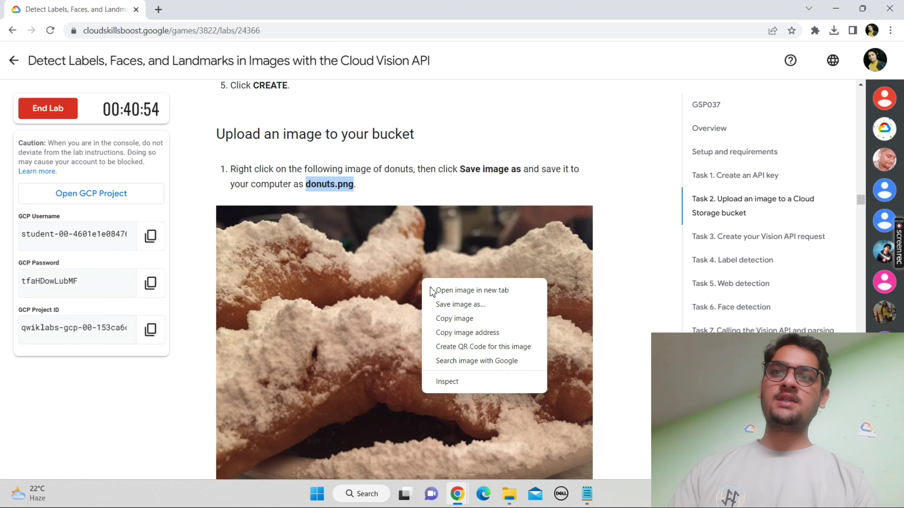
left_click(456, 305)
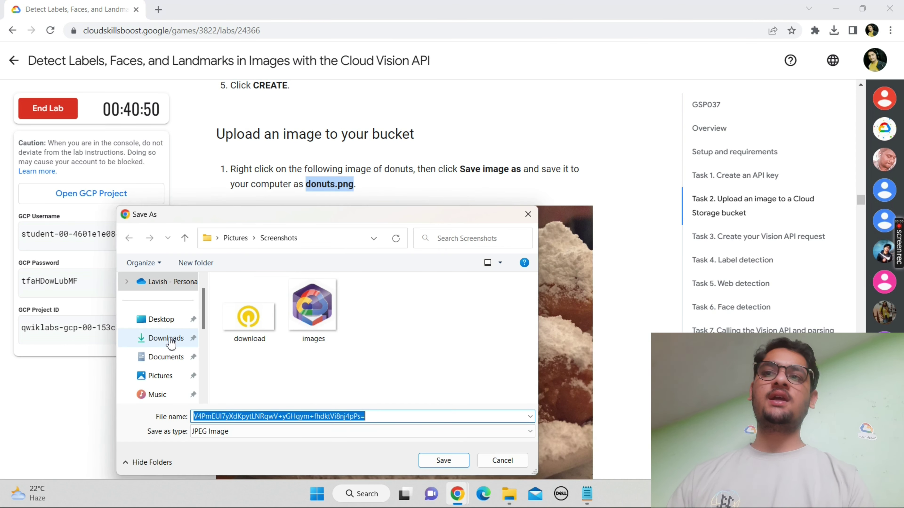
left_click(166, 338)
left_click(295, 414)
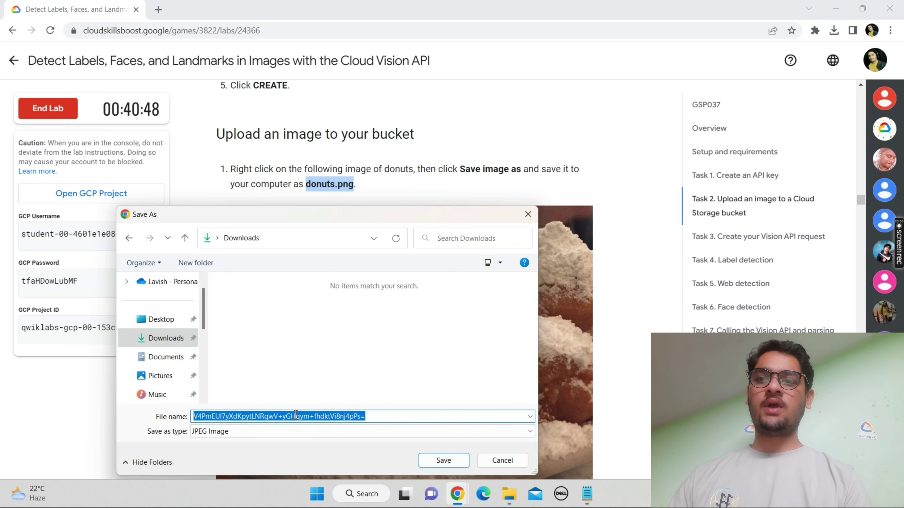
key("ctrl+v")
left_click(444, 460)
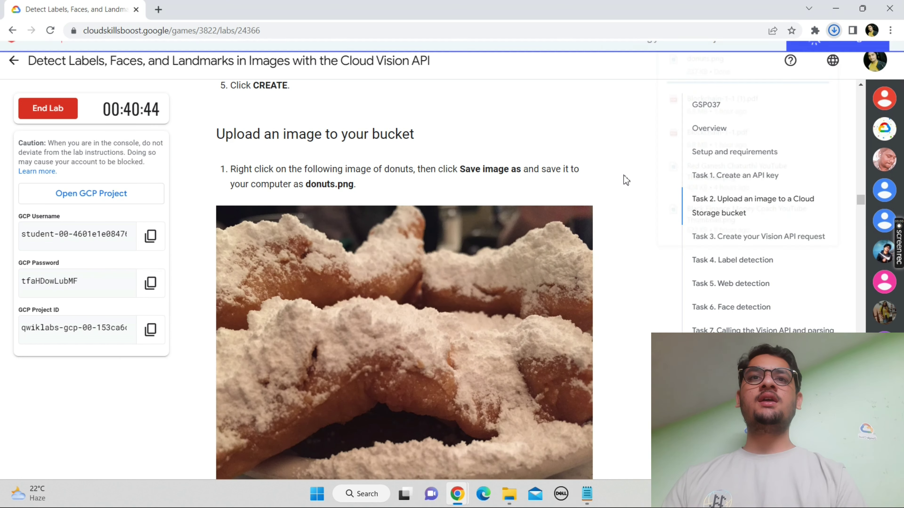
Switch to the Cloud Storage console, upload donuts.png from the Downloads folder to the new bucket, and dismiss the upload message and tutorial.
scroll(626, 181, "down", 2)
scroll(626, 180, "down", 5)
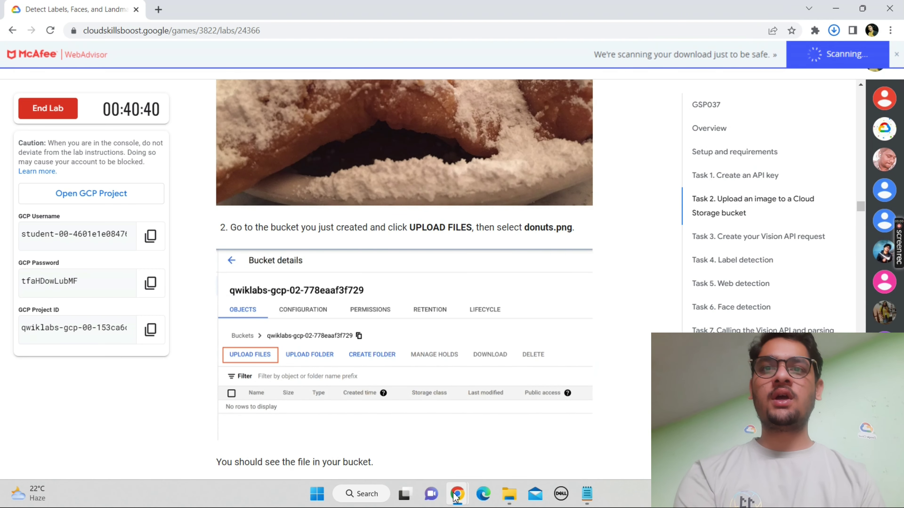
mouse_move(457, 493)
left_click(495, 423)
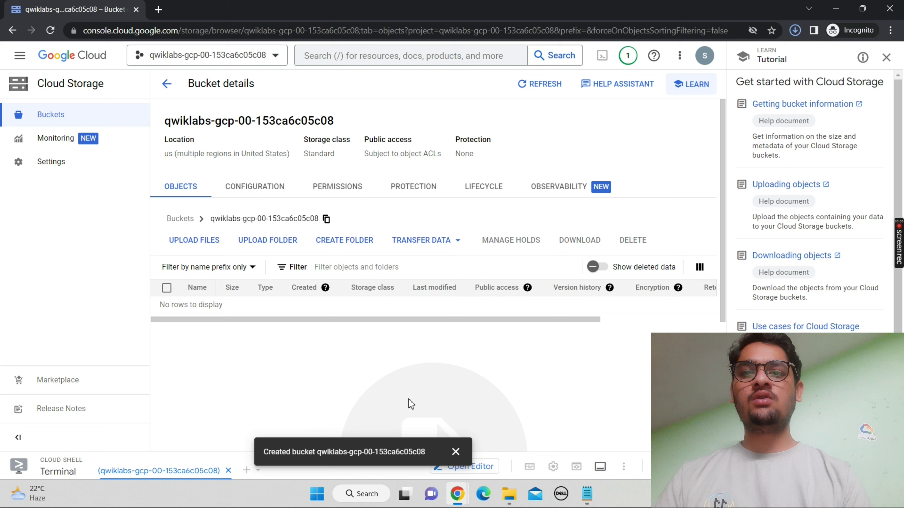
left_click(185, 239)
scroll(160, 320, "up", 5)
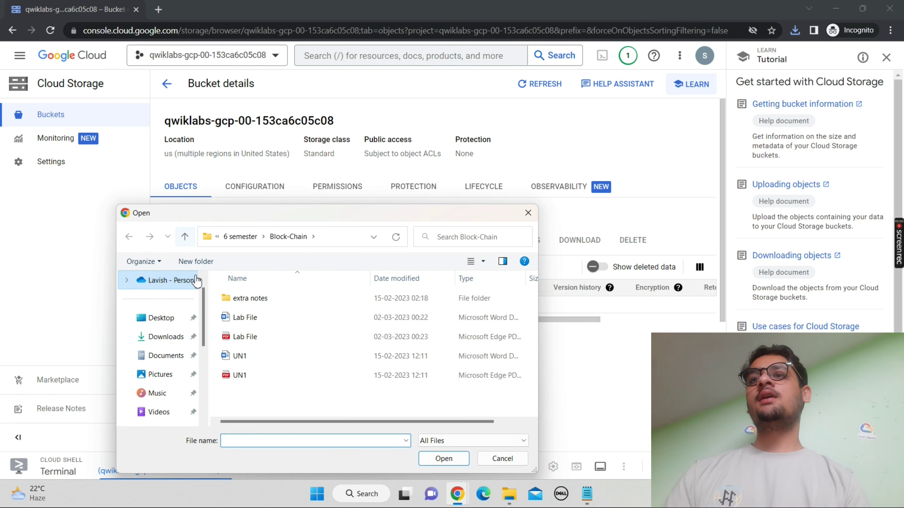
left_click(165, 337)
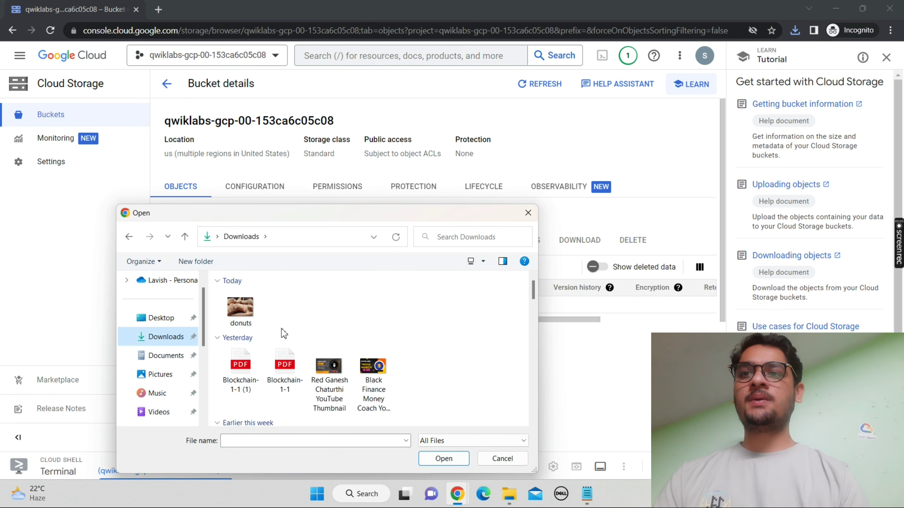
left_click(248, 313)
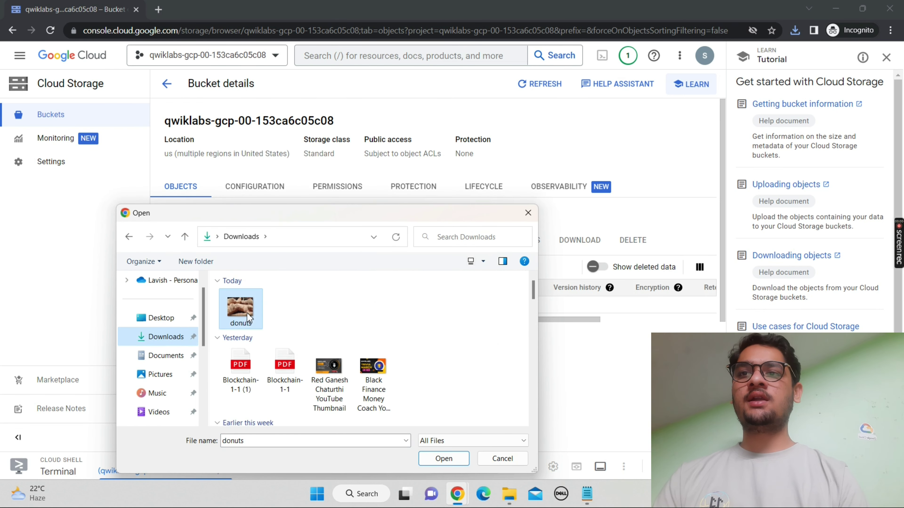
left_click(443, 459)
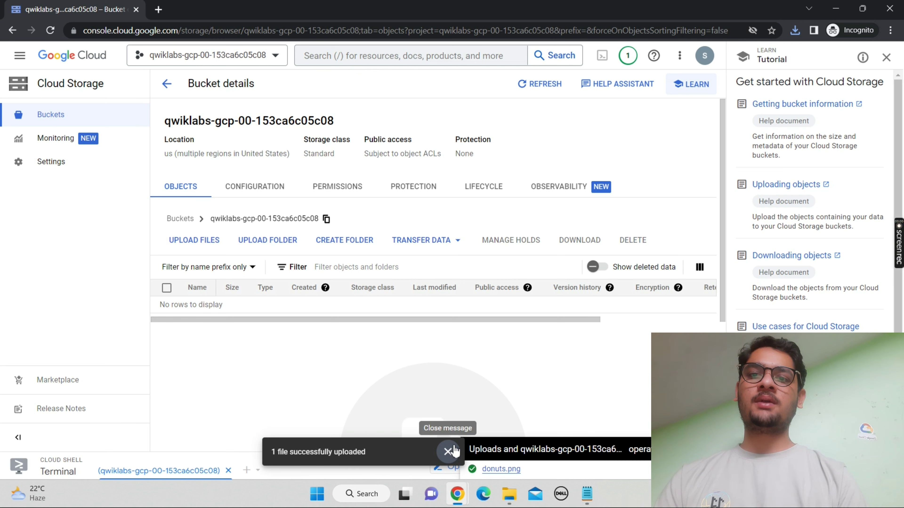
left_click(448, 451)
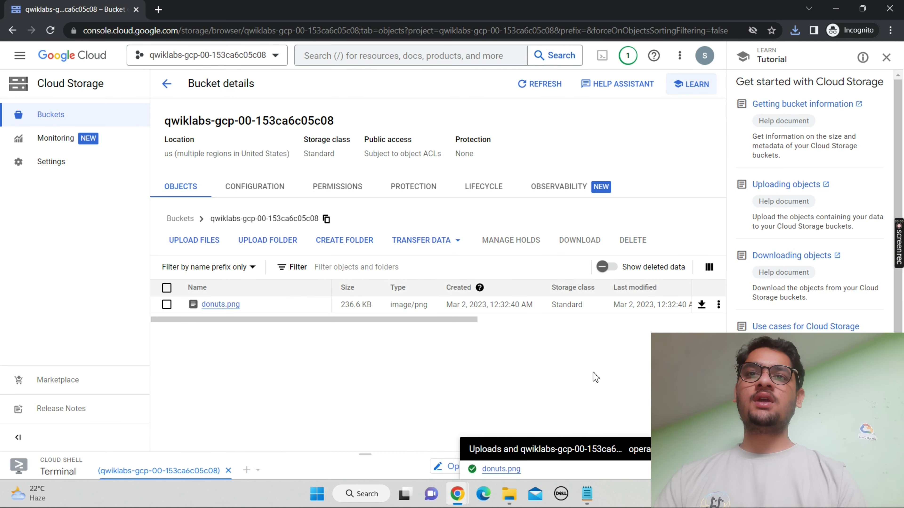
left_click(887, 57)
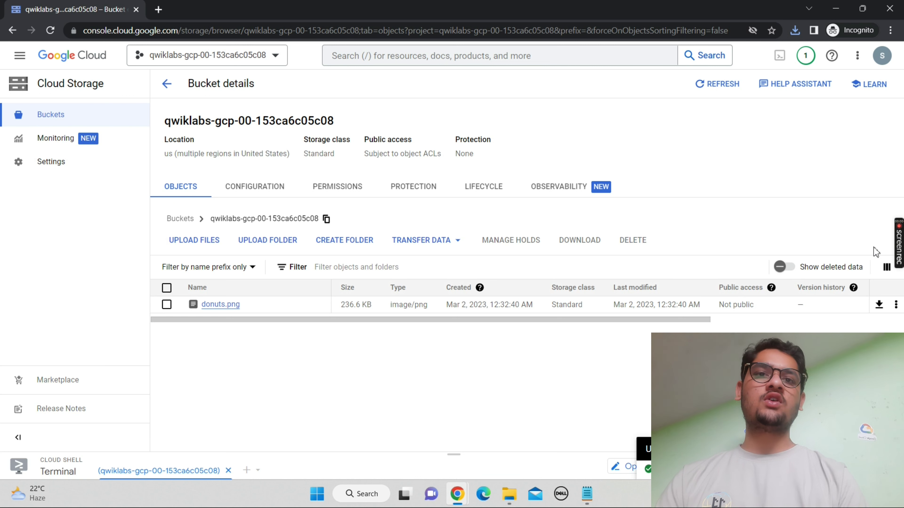
Add an access entry to donuts.png with entity Public, name allUsers and access Reader, and save it.
left_click(895, 305)
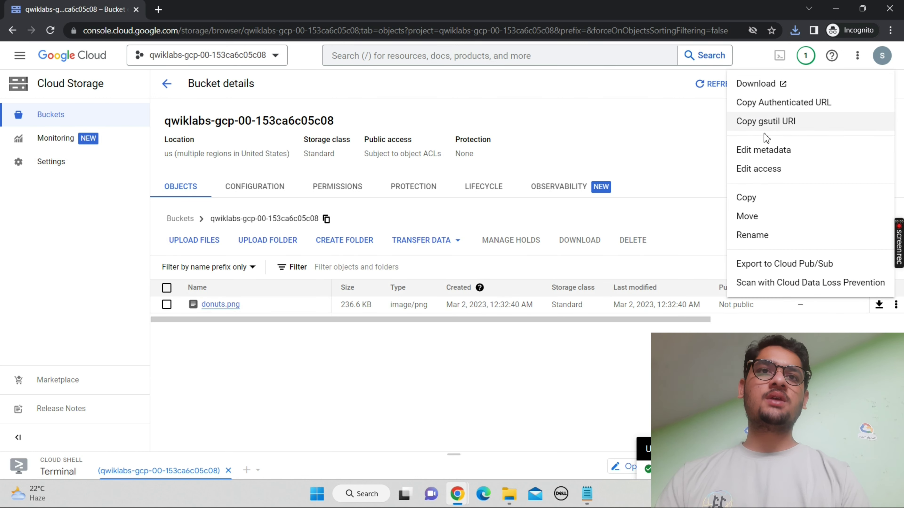
left_click(757, 170)
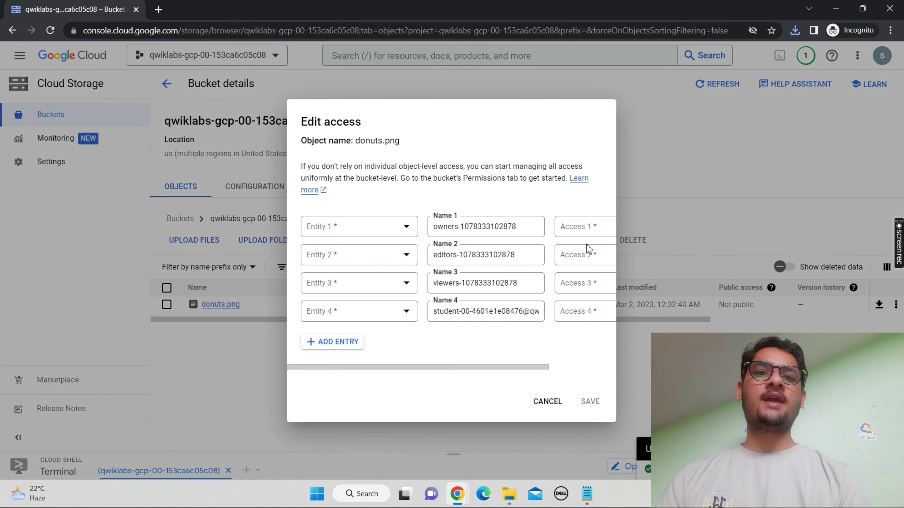
left_click(331, 347)
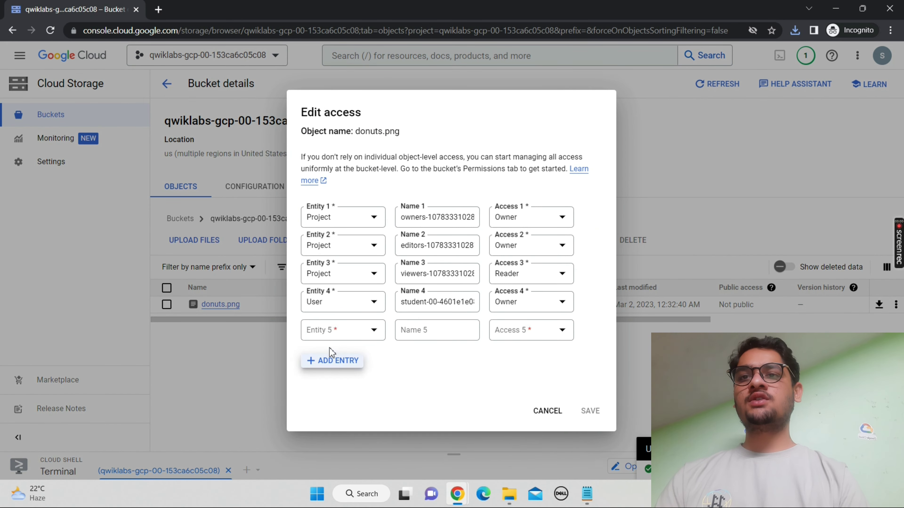
left_click(446, 333)
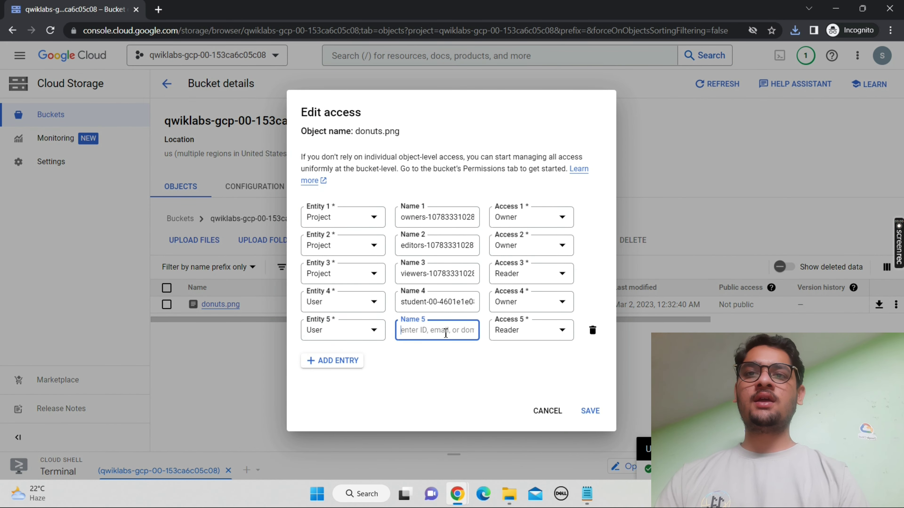
left_click(551, 332)
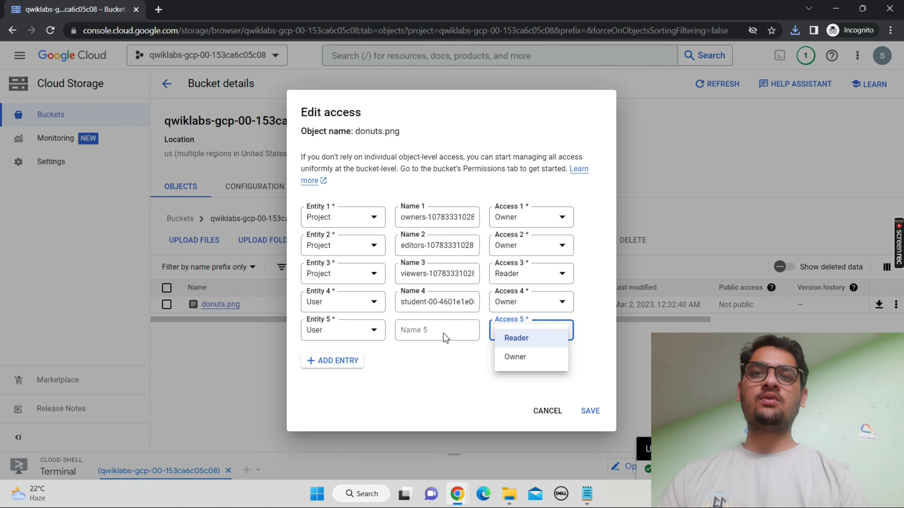
left_click(351, 336)
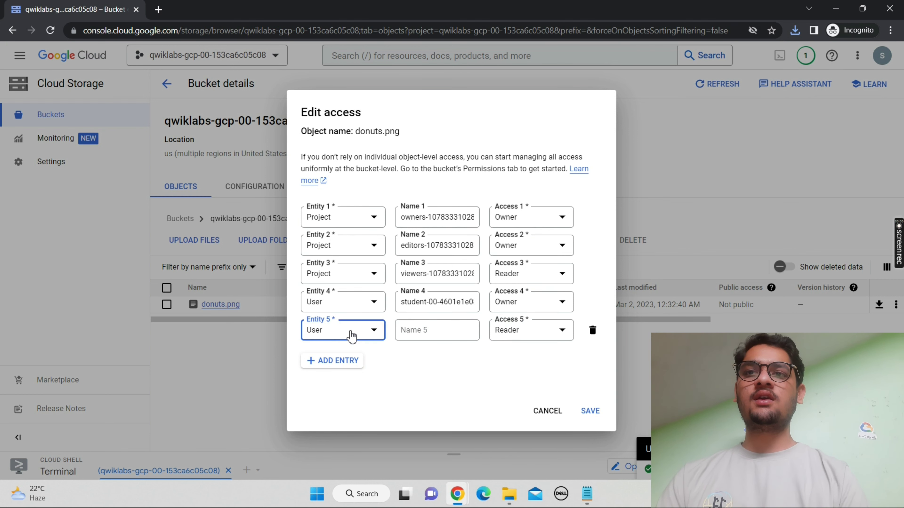
left_click(352, 336)
left_click(435, 377)
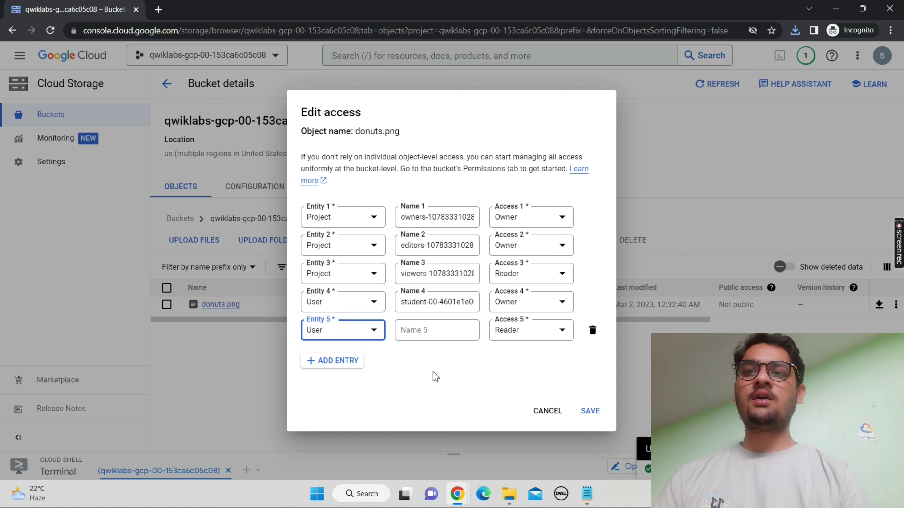
left_click(364, 332)
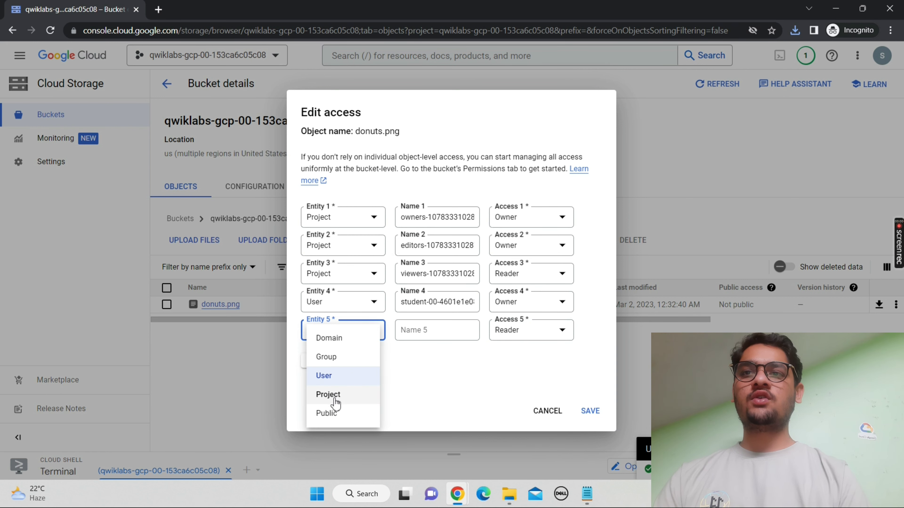
left_click(337, 419)
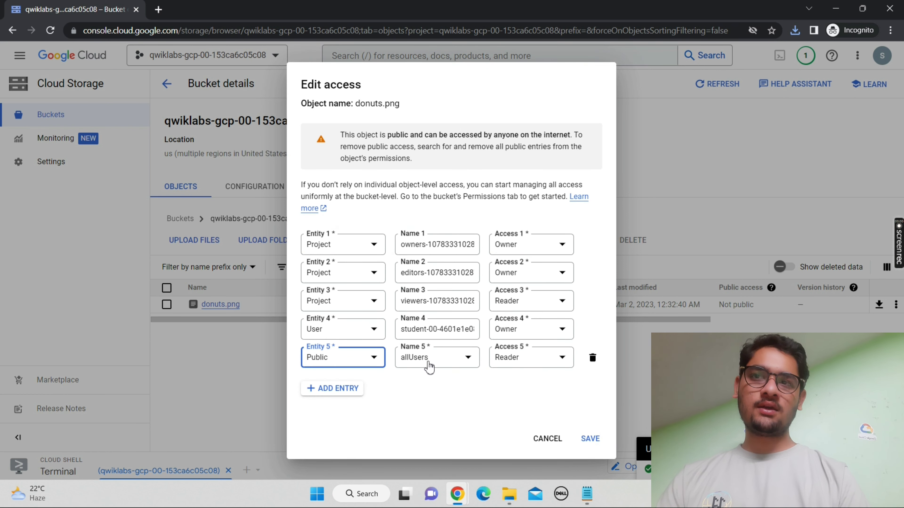
left_click(585, 441)
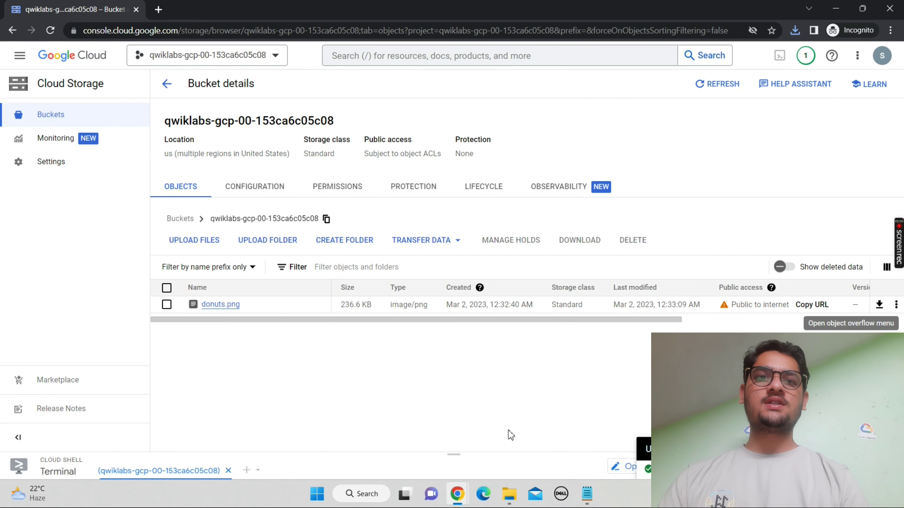
Return to the lab instructions and check the progress of Upload an image to your bucket.
mouse_move(465, 496)
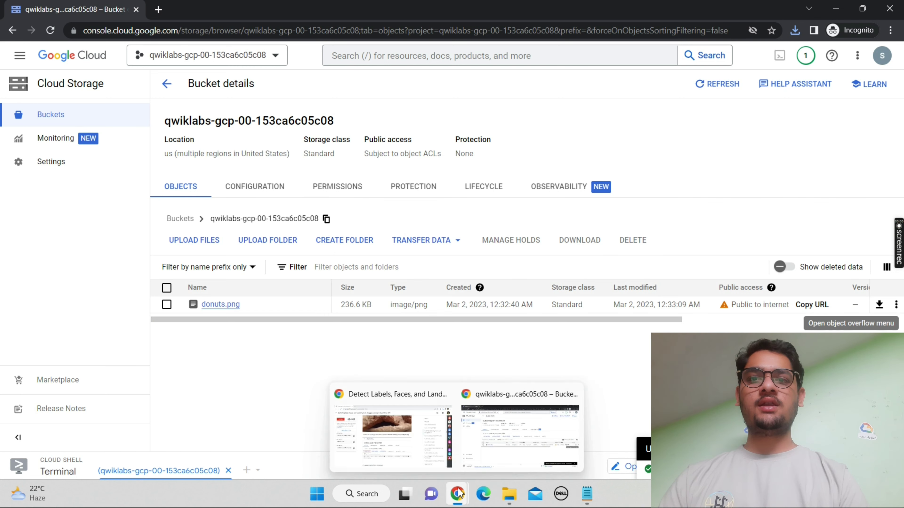
left_click(394, 431)
scroll(395, 431, "down", 12)
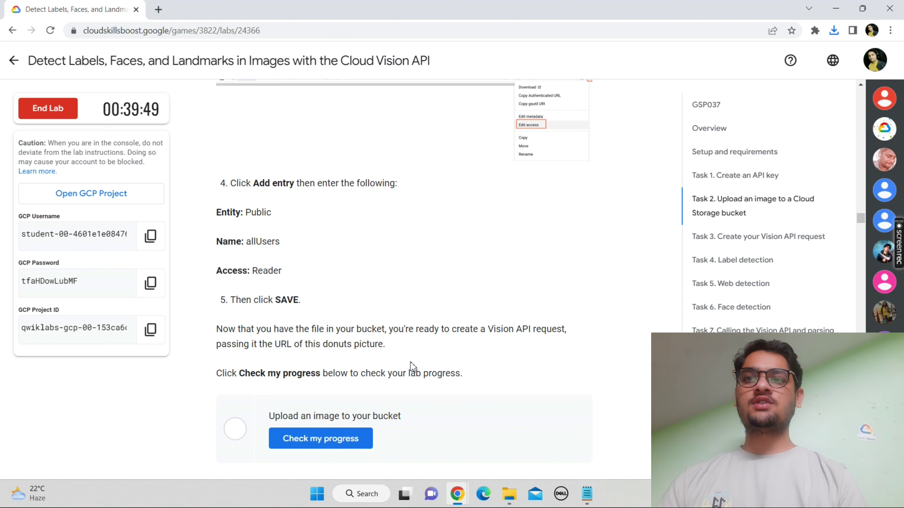
left_click(289, 441)
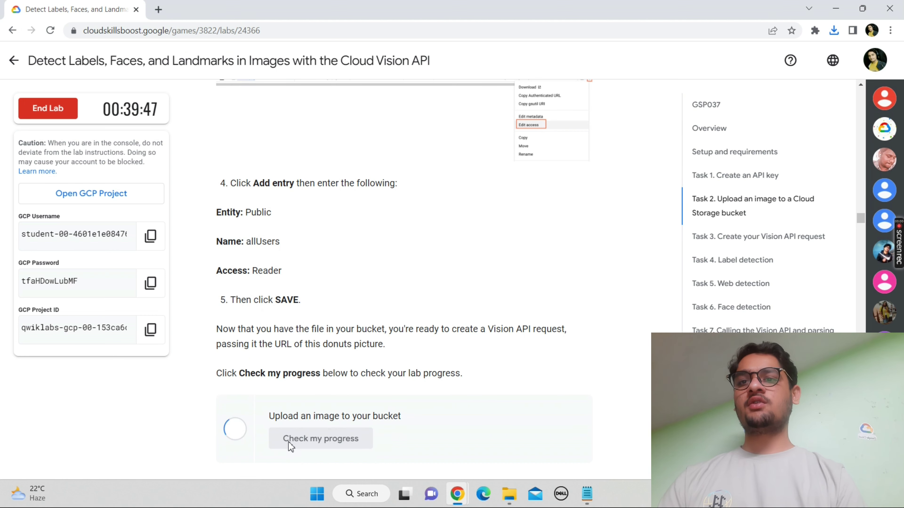
scroll(288, 443, "down", 1)
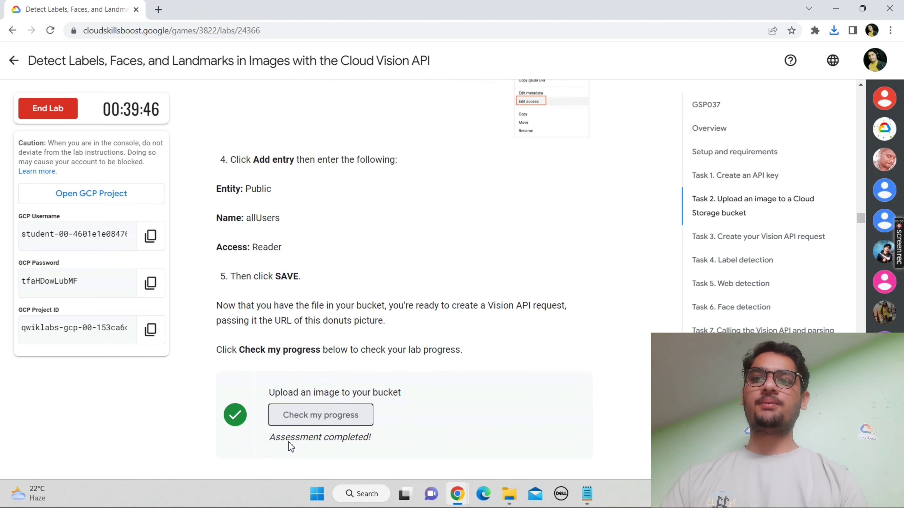
Take the file name request.json from Task 3 and open that file in a command line editor in the enlarged Cloud Shell terminal.
scroll(288, 442, "down", 10)
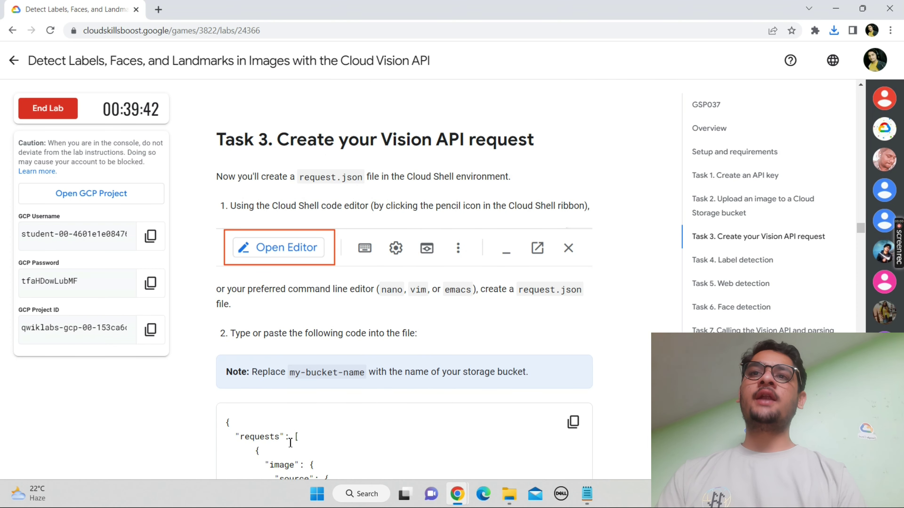
scroll(290, 442, "down", 1)
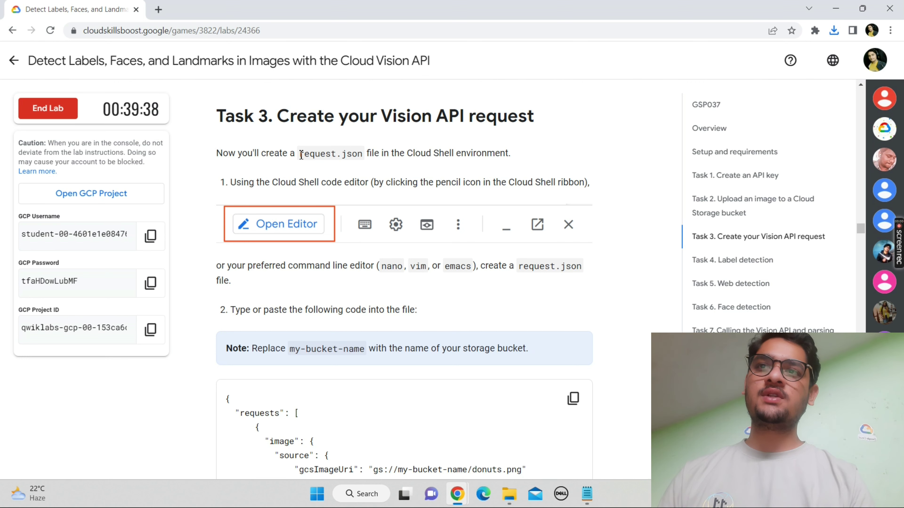
left_click_drag(299, 153, 361, 157)
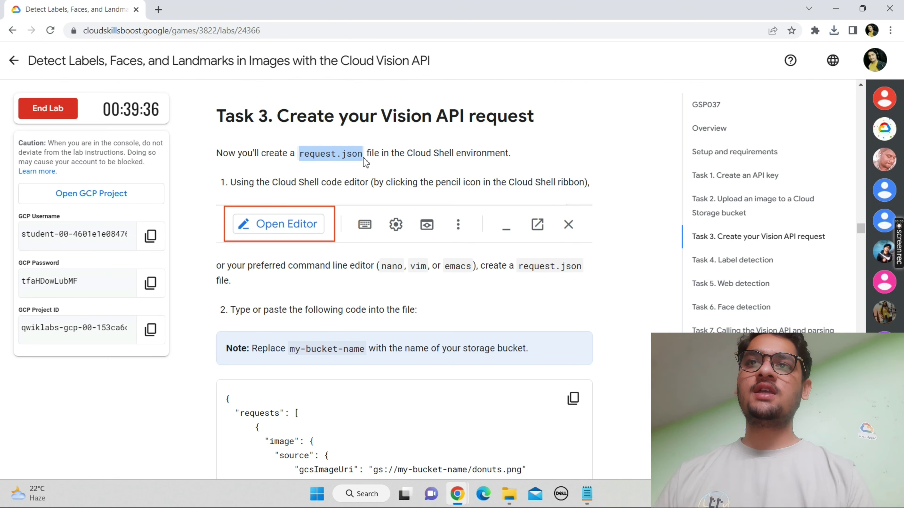
mouse_move(462, 496)
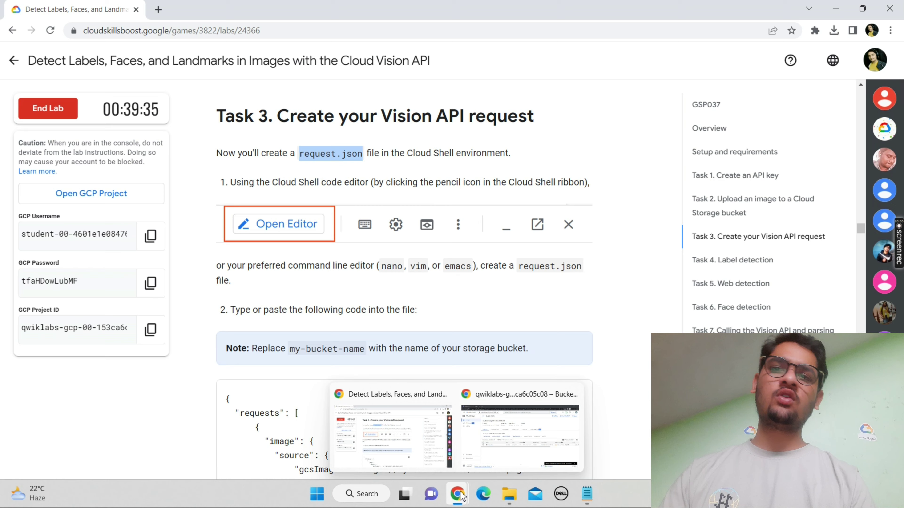
left_click(508, 420)
left_click_drag(453, 455, 453, 122)
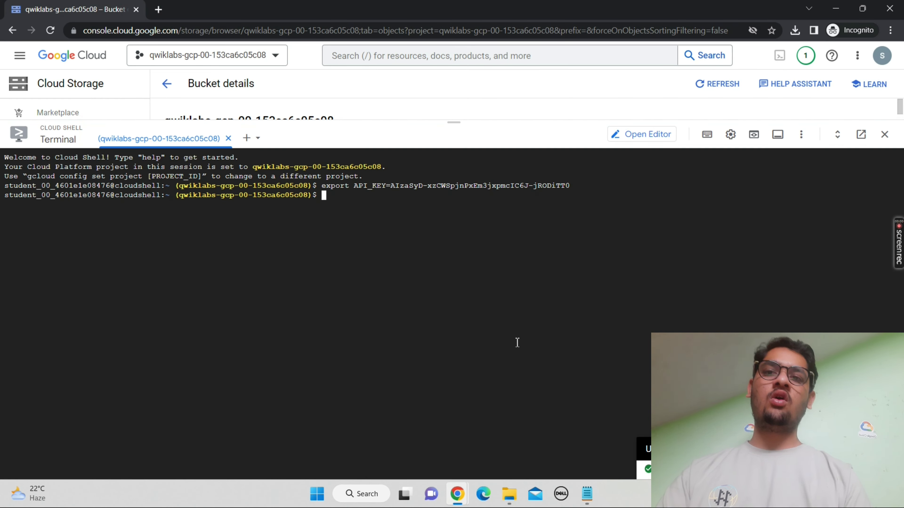
type("request.json")
key("Return")
Copy the LABEL_DETECTION request code from the Task 3 instructions and paste it into the Notepad file below the API key.
mouse_move(458, 493)
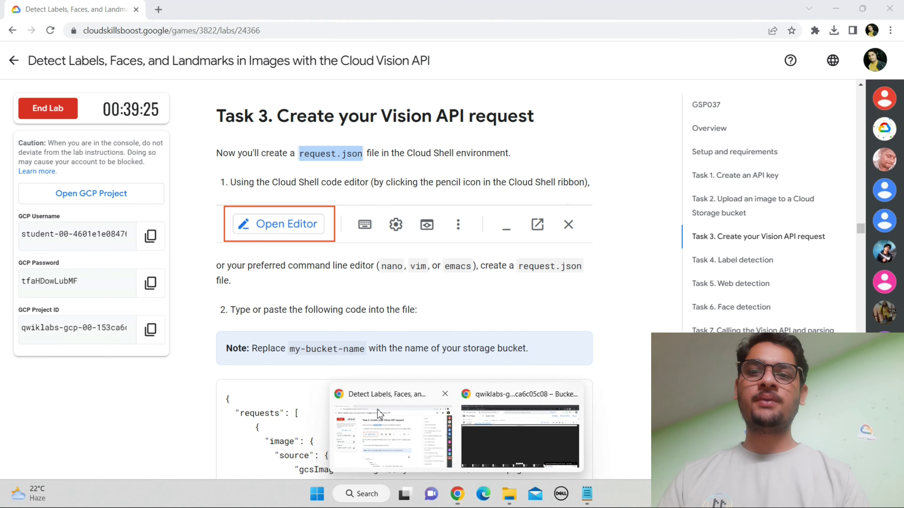
left_click(380, 414)
scroll(378, 414, "down", 4)
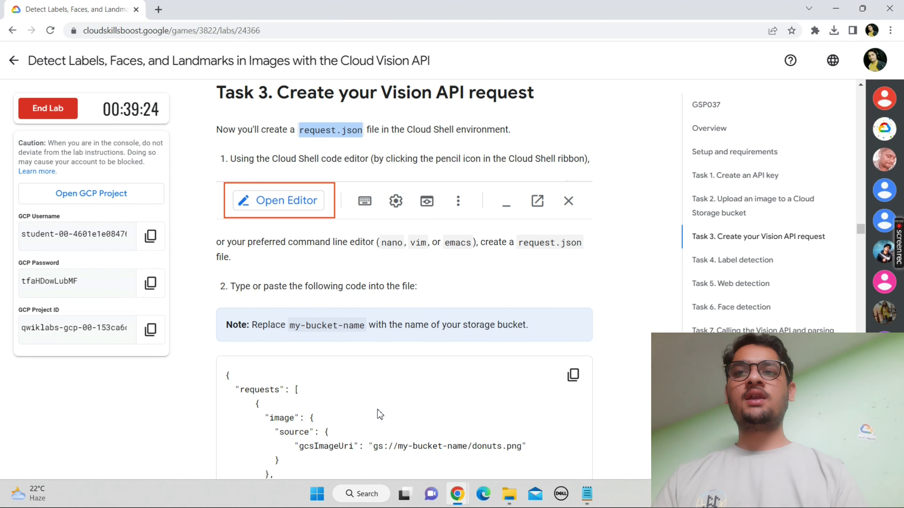
left_click(573, 211)
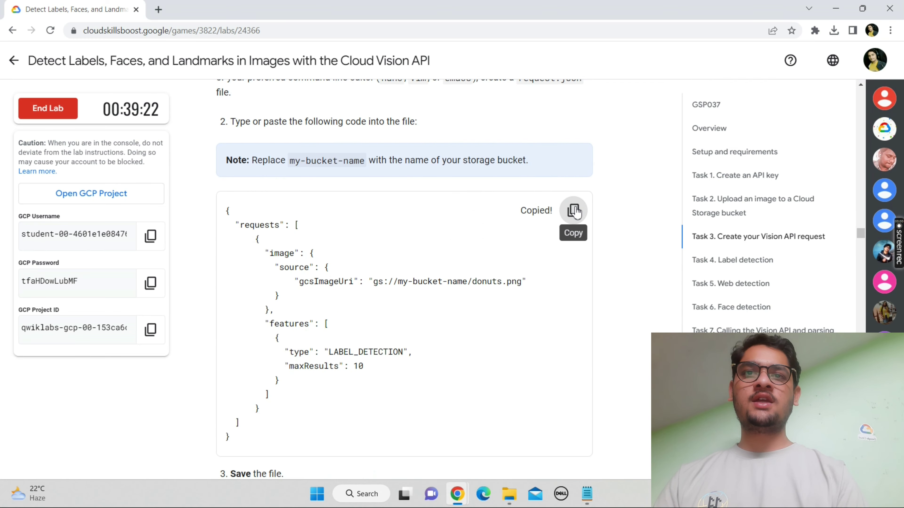
left_click(589, 496)
key("ctrl+v")
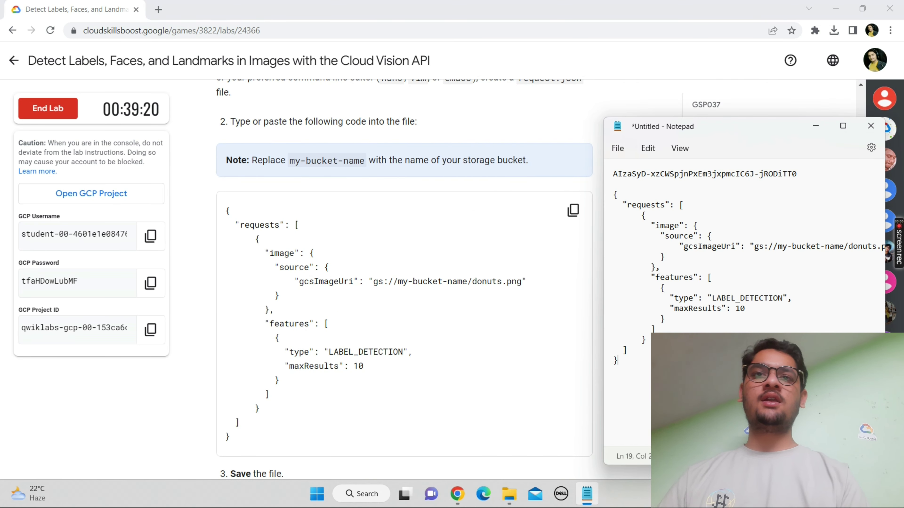
Replace my-bucket-name in the Notepad copy of the request code with the GCP Project ID from the lab page.
left_click(150, 330)
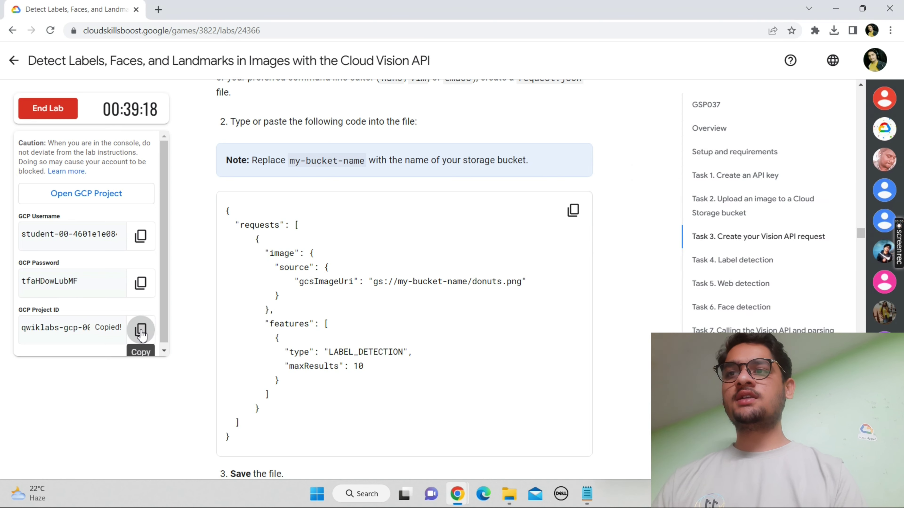
left_click(587, 494)
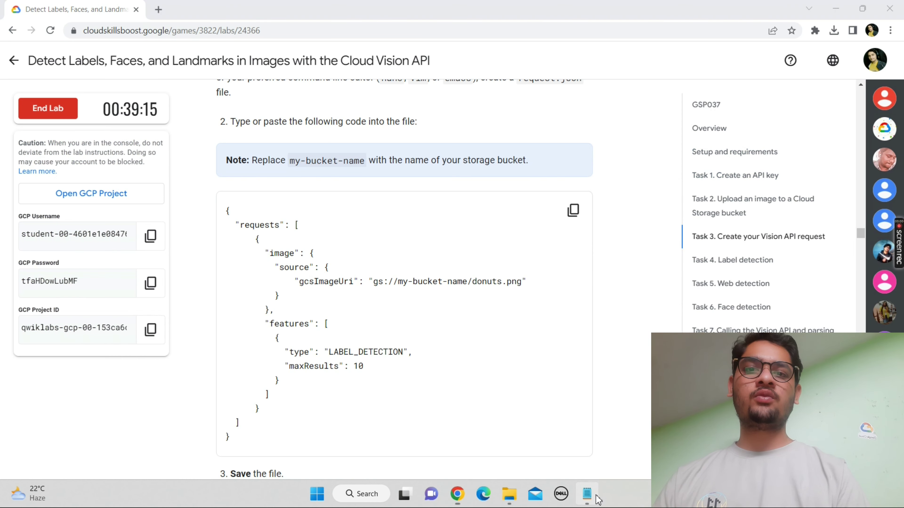
left_click(842, 126)
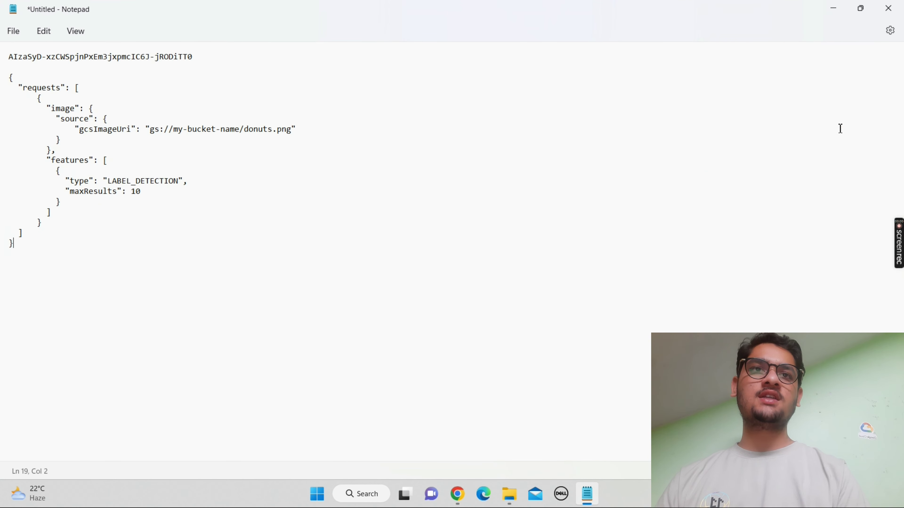
left_click_drag(236, 130, 173, 130)
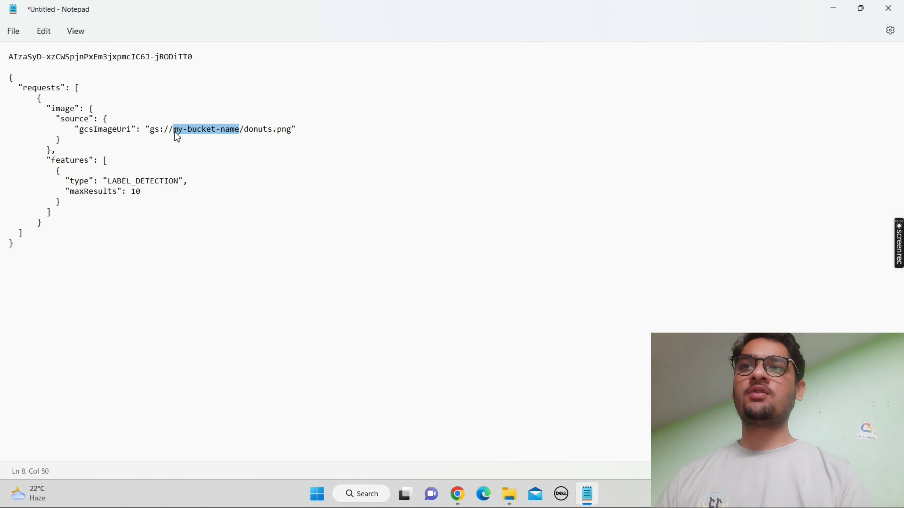
key("ctrl+v")
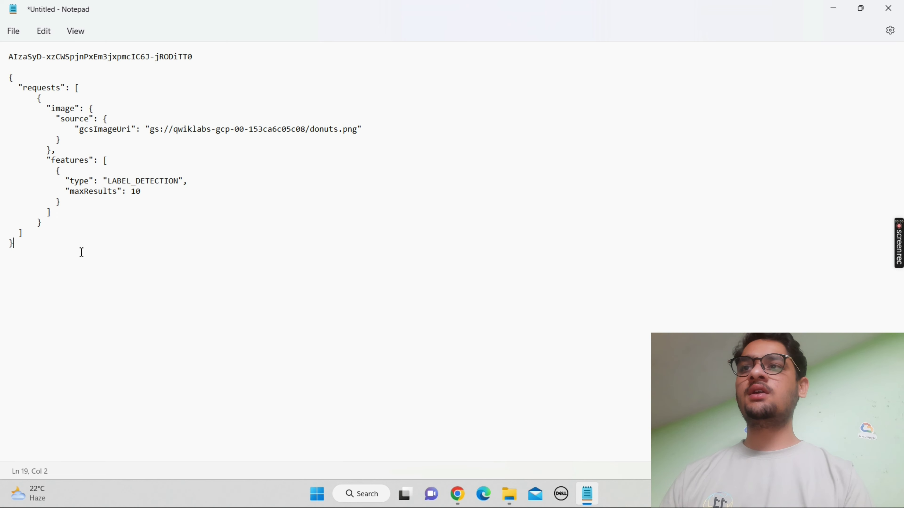
Move the edited request code from Notepad into request.json in the Cloud Shell nano editor, save the file and exit.
left_click_drag(81, 252, 10, 66)
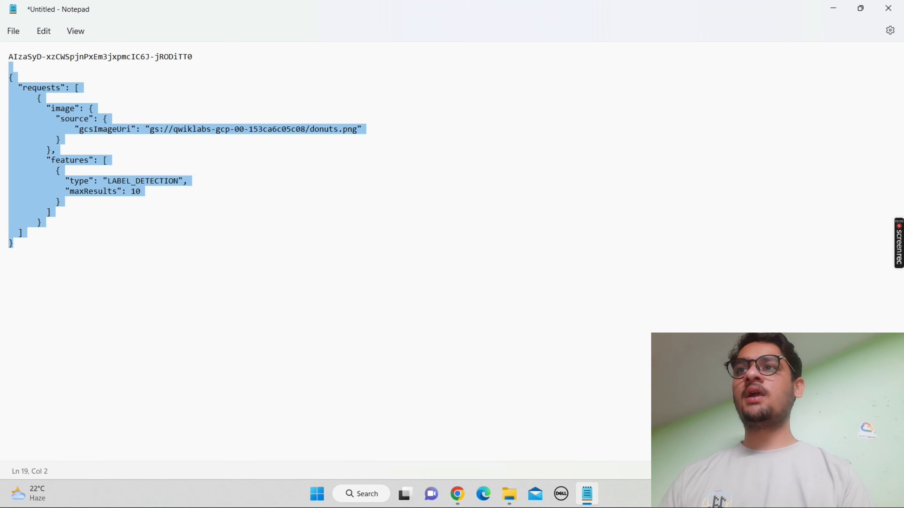
key("ctrl+x")
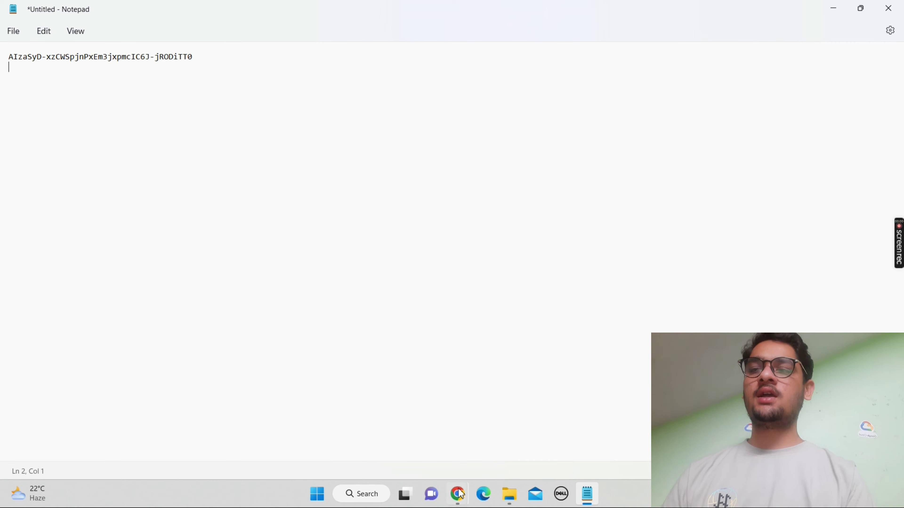
mouse_move(460, 494)
left_click(488, 454)
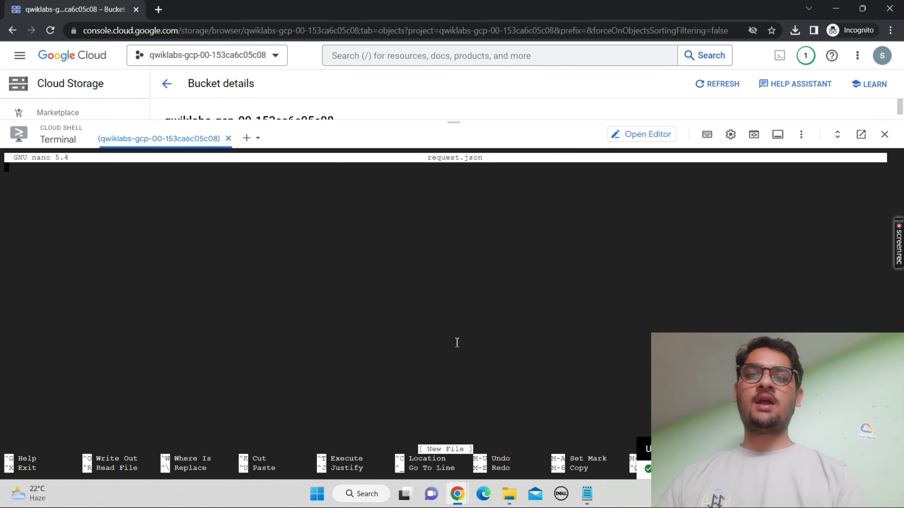
key("ctrl+v")
key("ctrl+x")
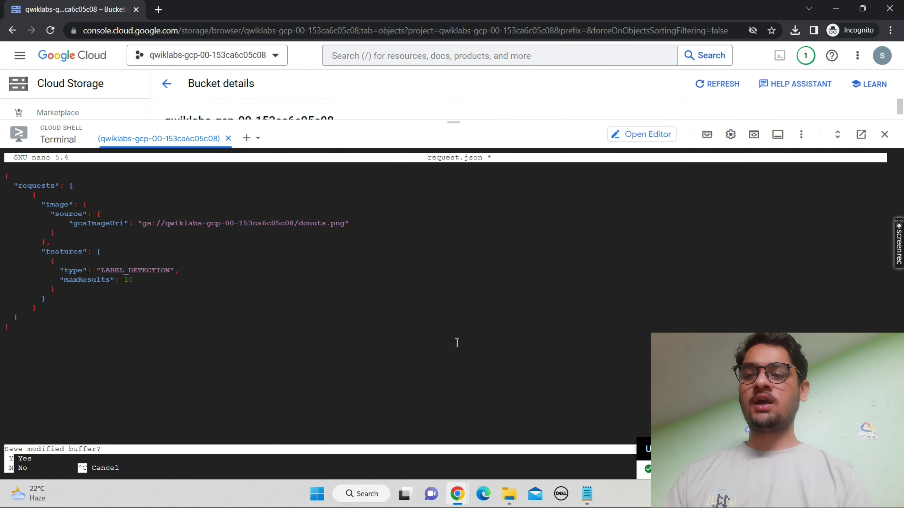
key("y")
key("Return")
Copy the Task 4 curl command from the lab instructions and run it in Cloud Shell to request label detection.
mouse_move(452, 505)
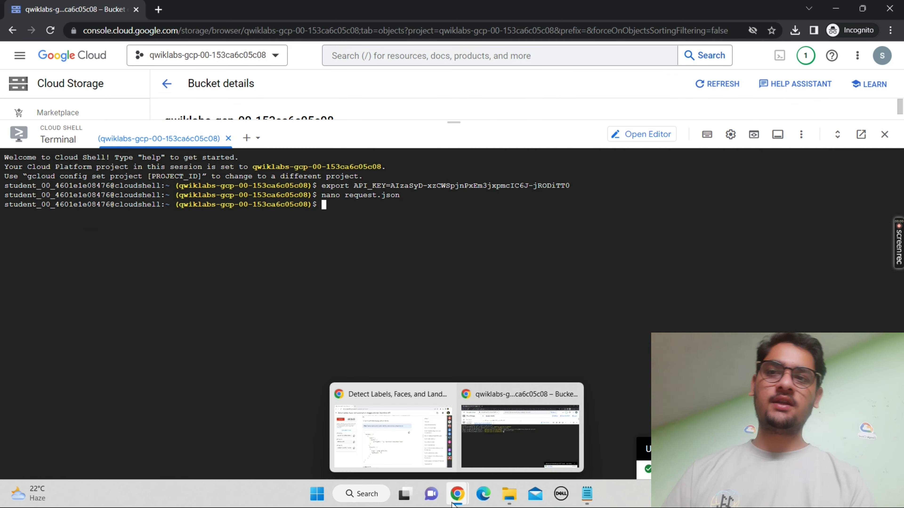
left_click(397, 420)
scroll(398, 418, "down", 5)
scroll(397, 418, "down", 5)
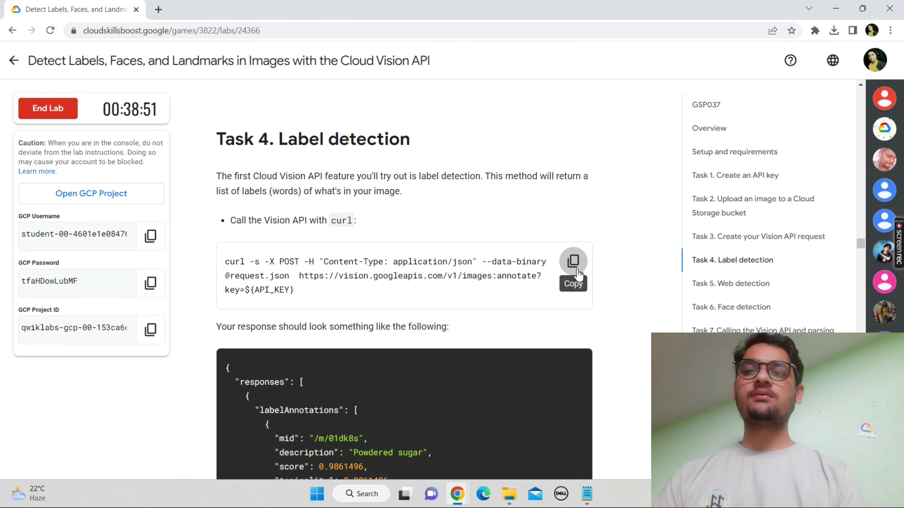
left_click(577, 272)
mouse_move(455, 503)
left_click(513, 432)
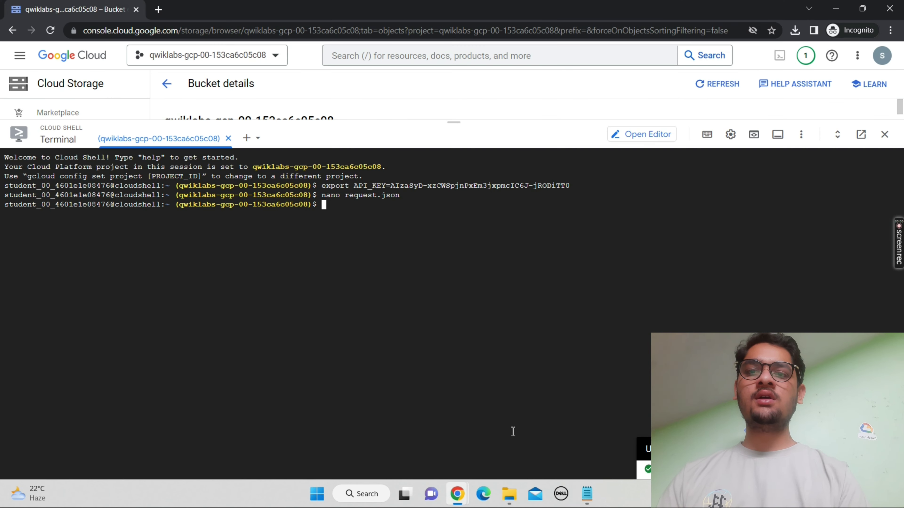
key("ctrl+v")
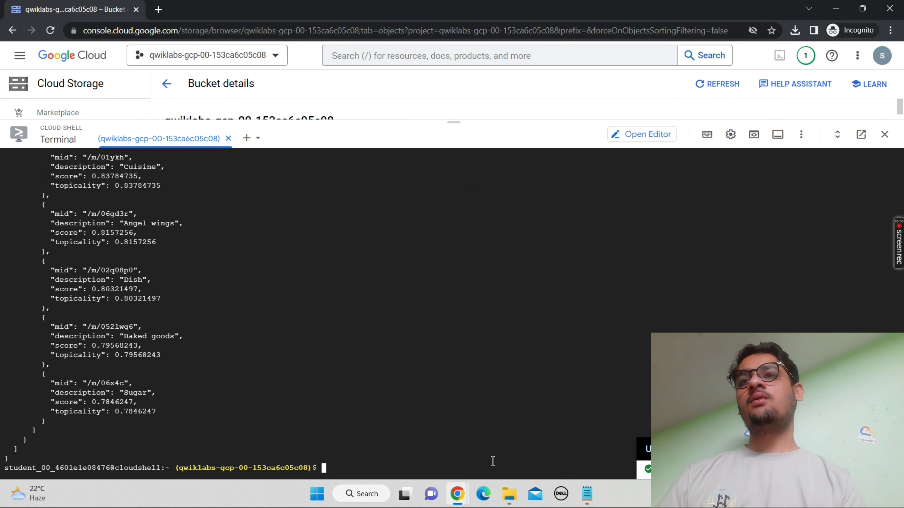
Take the file name request.json from the Task 5 instructions and open that file with nano in Cloud Shell.
mouse_move(457, 495)
left_click(394, 440)
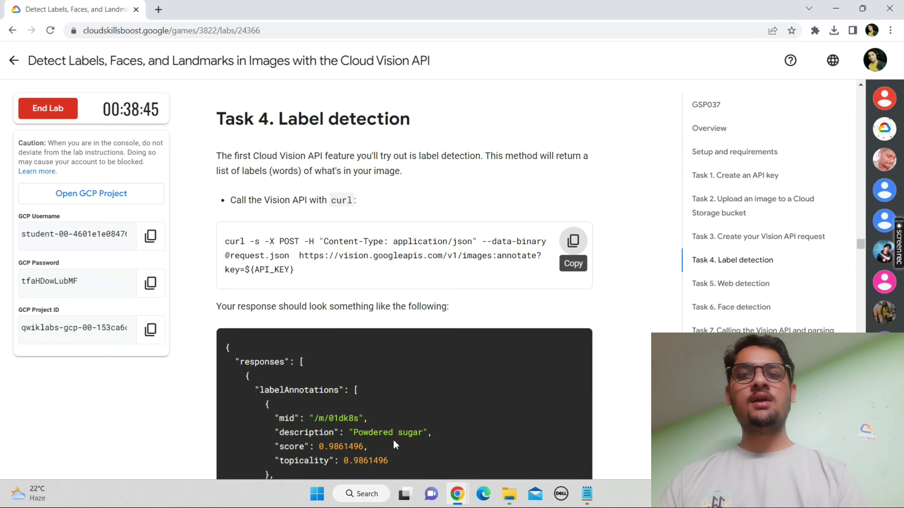
scroll(396, 440, "down", 2)
scroll(395, 441, "down", 15)
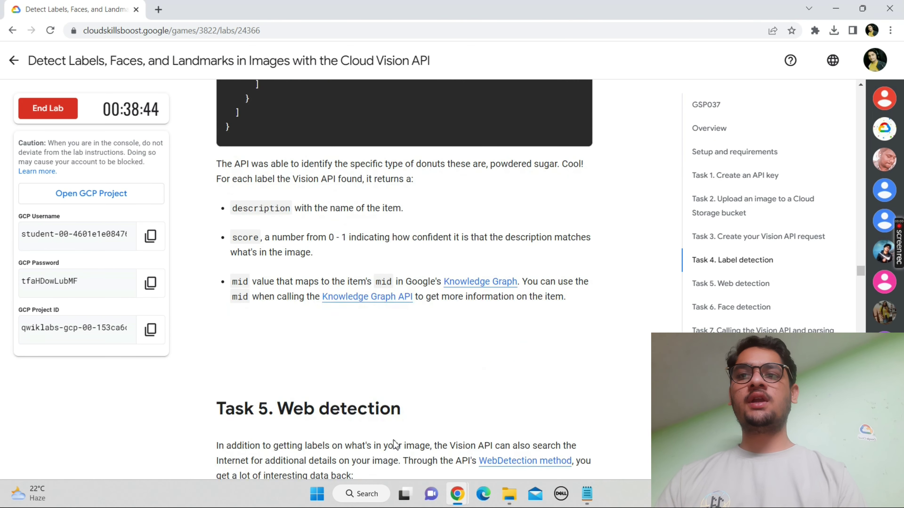
scroll(396, 445, "down", 10)
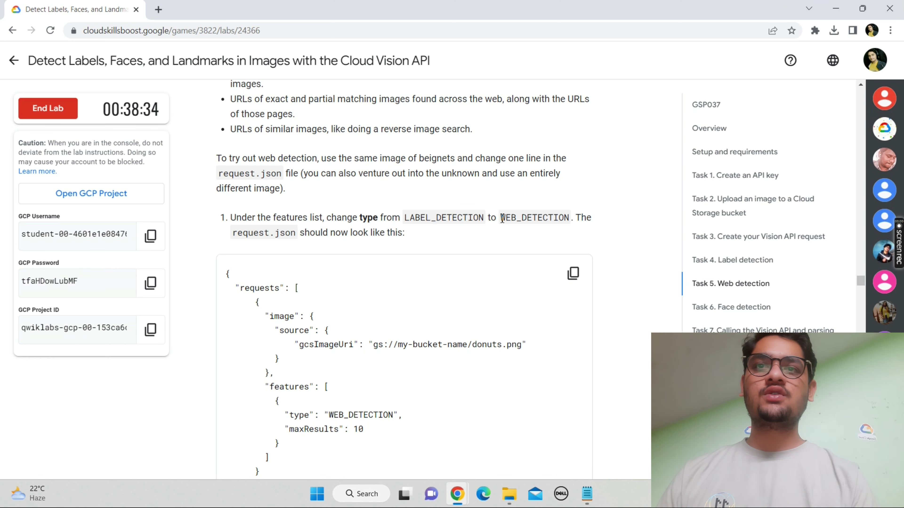
left_click_drag(501, 218, 566, 218)
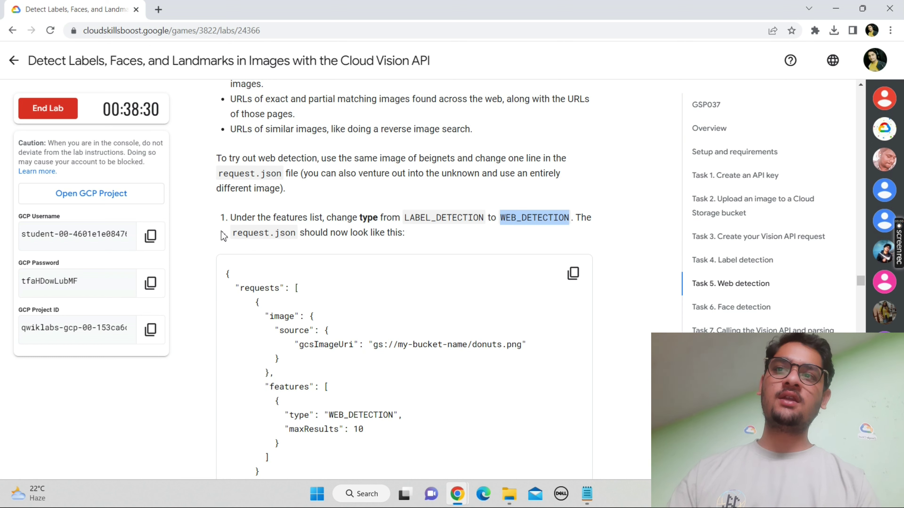
left_click_drag(234, 242, 298, 238)
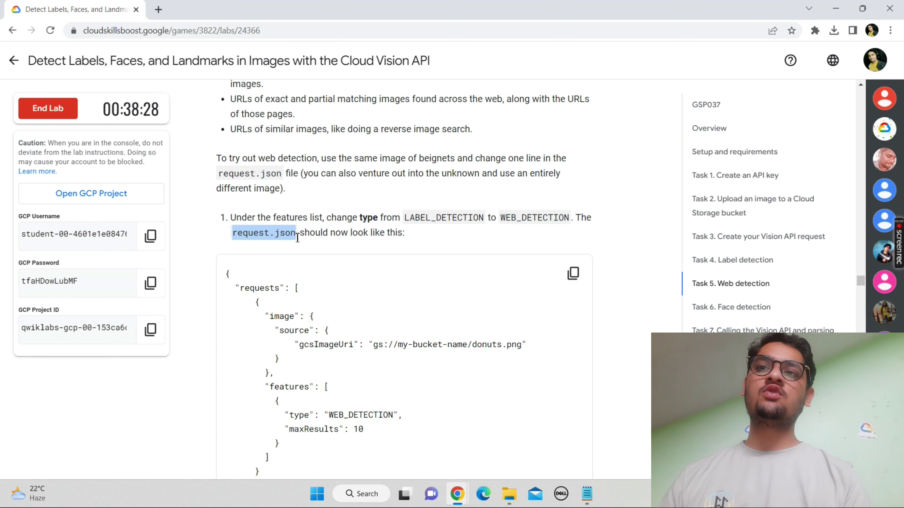
mouse_move(458, 494)
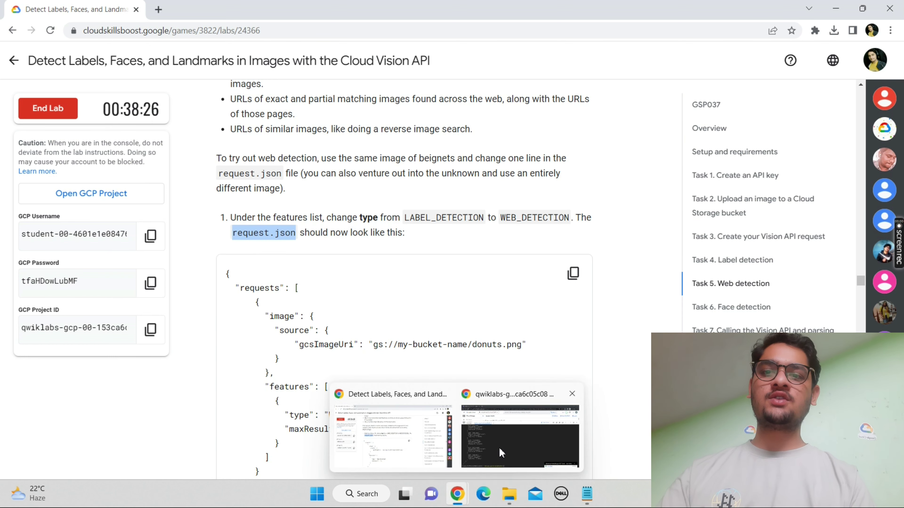
left_click(501, 450)
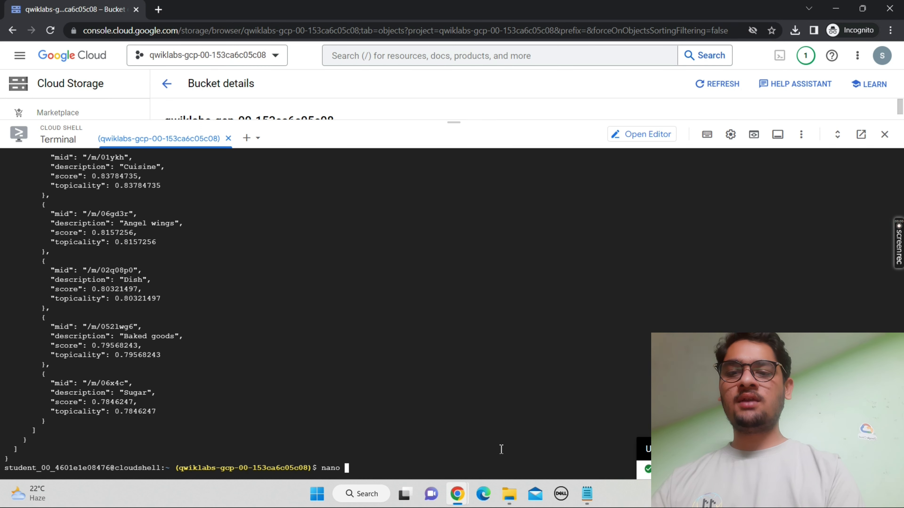
type("nano")
key("ctrl+v")
key("Return")
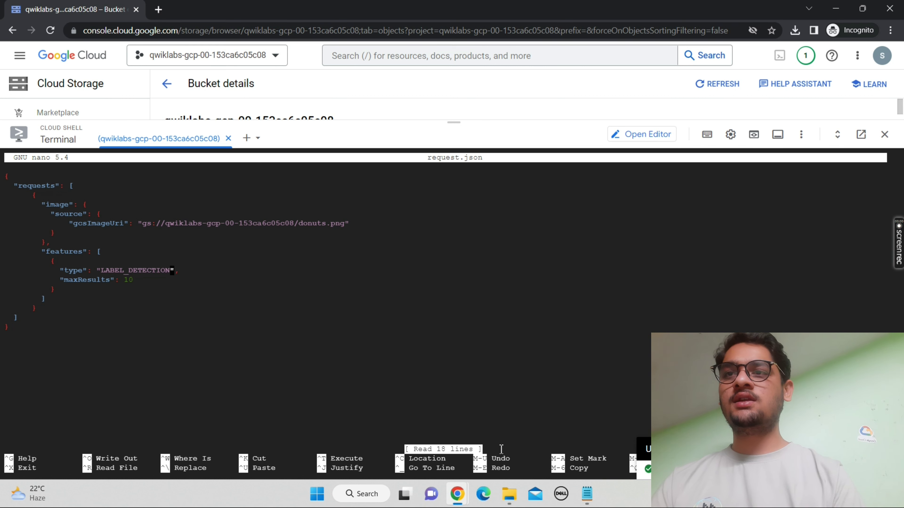
Replace the feature type in request.json with WEB_DETECTION copied from the Task 5 instructions, then save the file and exit nano.
key("BackSpace")
key("BackSpace")
key("BackSpace")
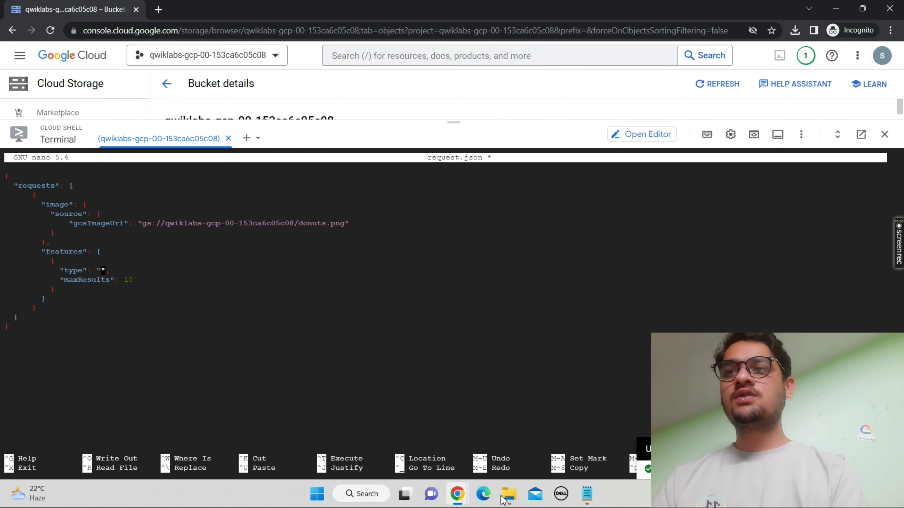
mouse_move(458, 494)
left_click(418, 457)
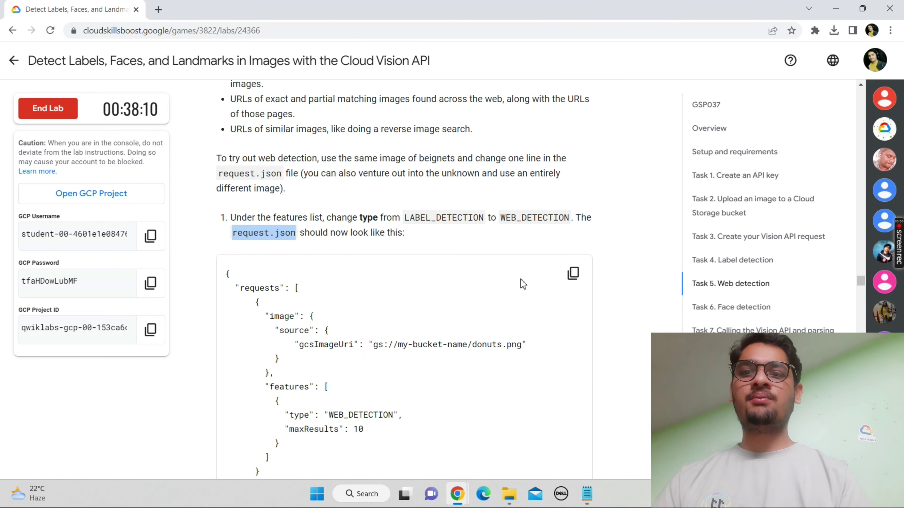
left_click_drag(500, 218, 569, 229)
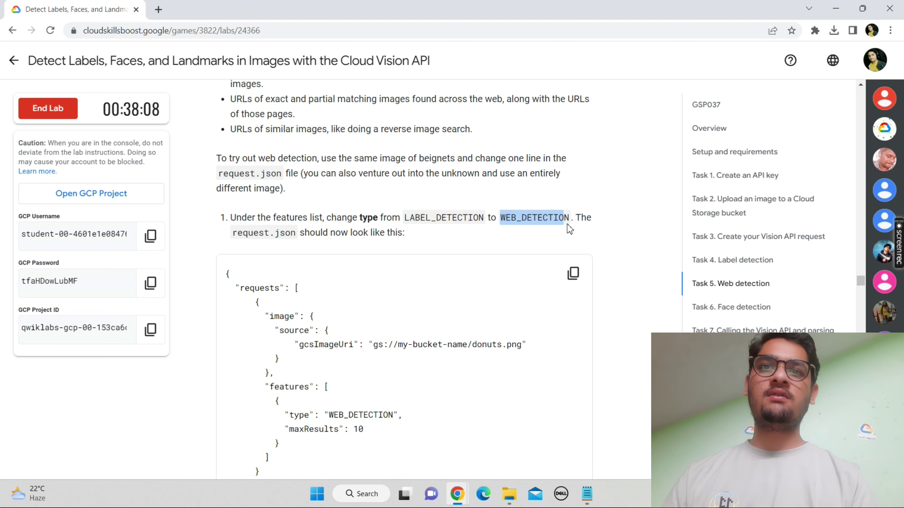
mouse_move(463, 487)
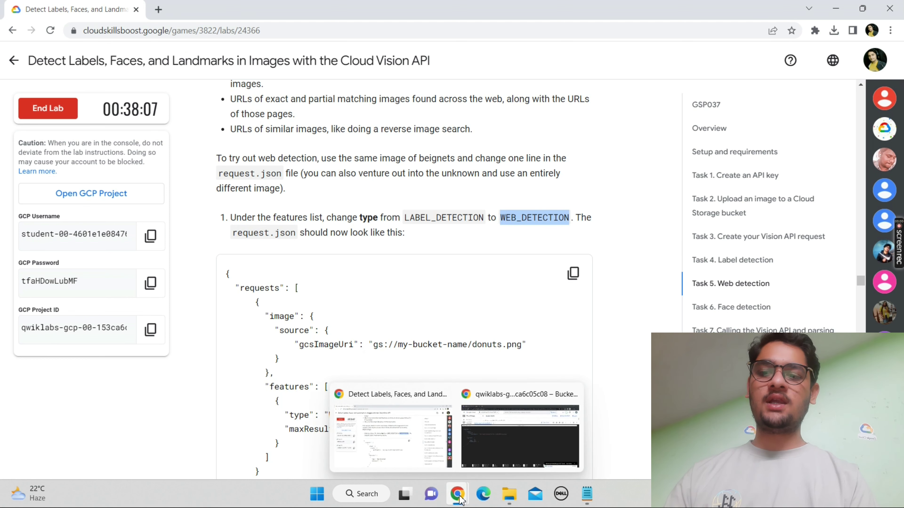
left_click(491, 446)
key("ctrl+v")
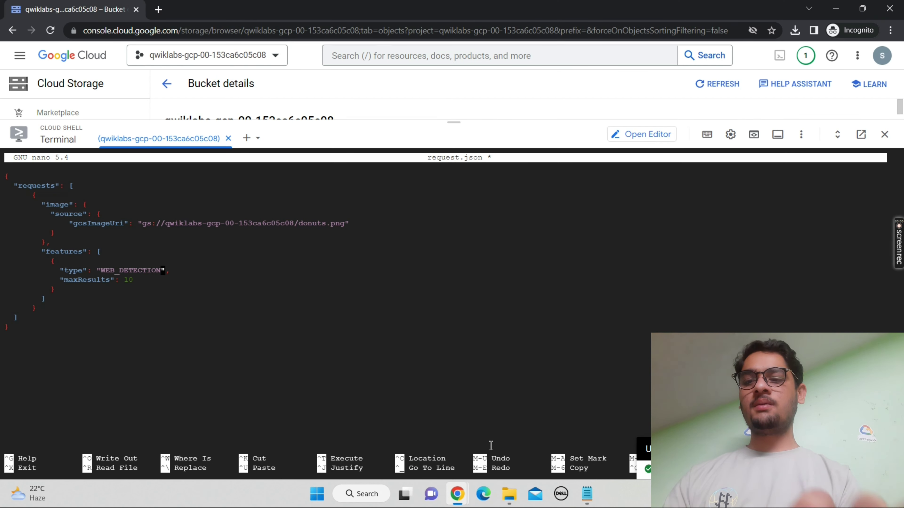
key("ctrl+o")
key("Return")
key("ctrl+x")
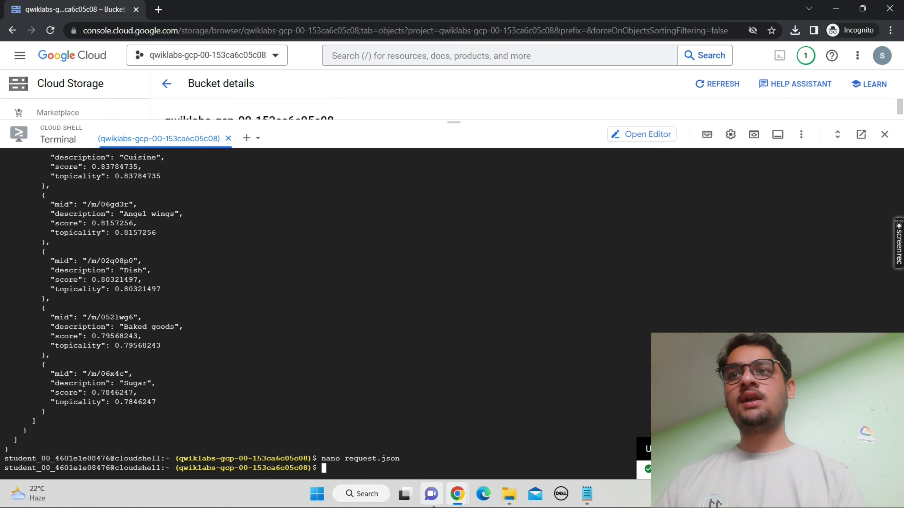
Copy the Task 5 curl command from the lab instructions and run it in Cloud Shell to request web detection.
mouse_move(457, 495)
left_click(378, 391)
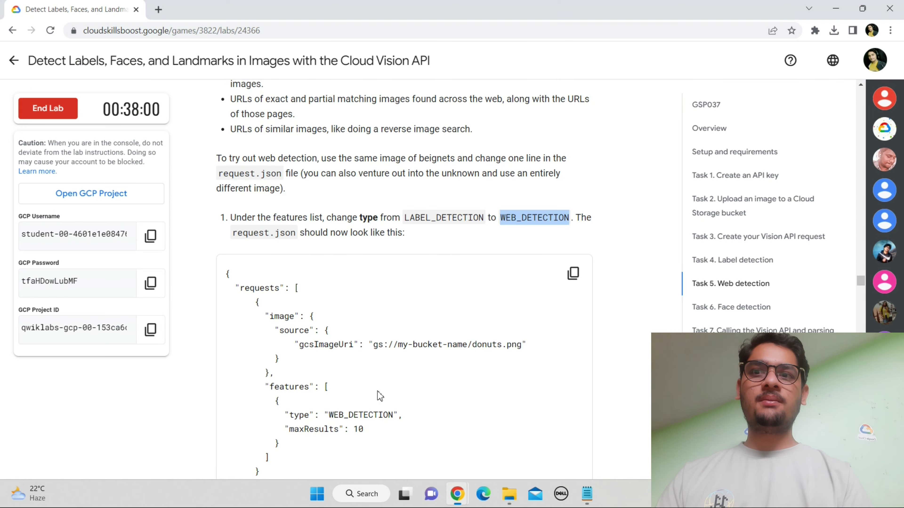
scroll(380, 396, "down", 2)
scroll(378, 392, "down", 6)
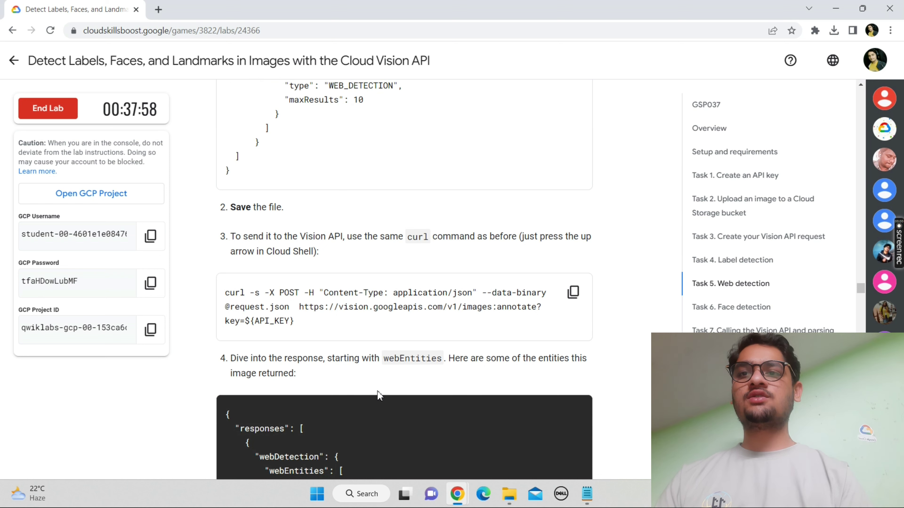
left_click(572, 292)
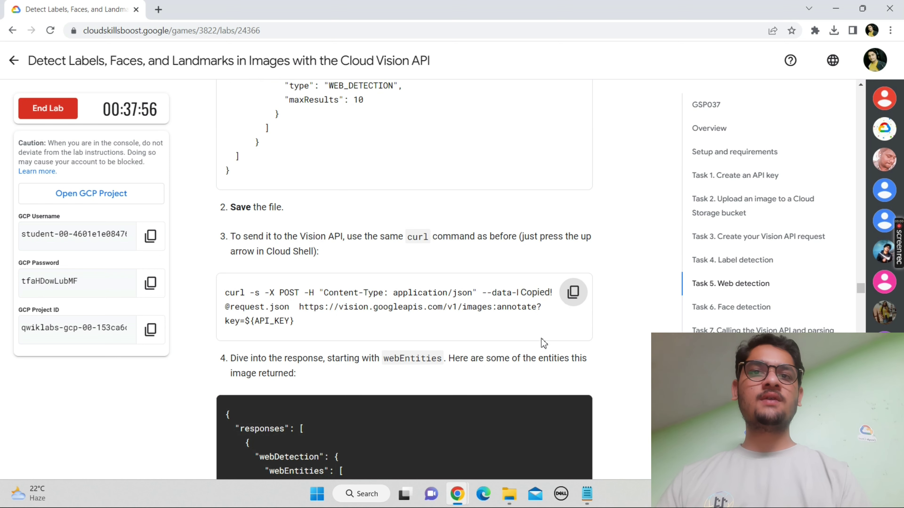
mouse_move(459, 496)
left_click(496, 434)
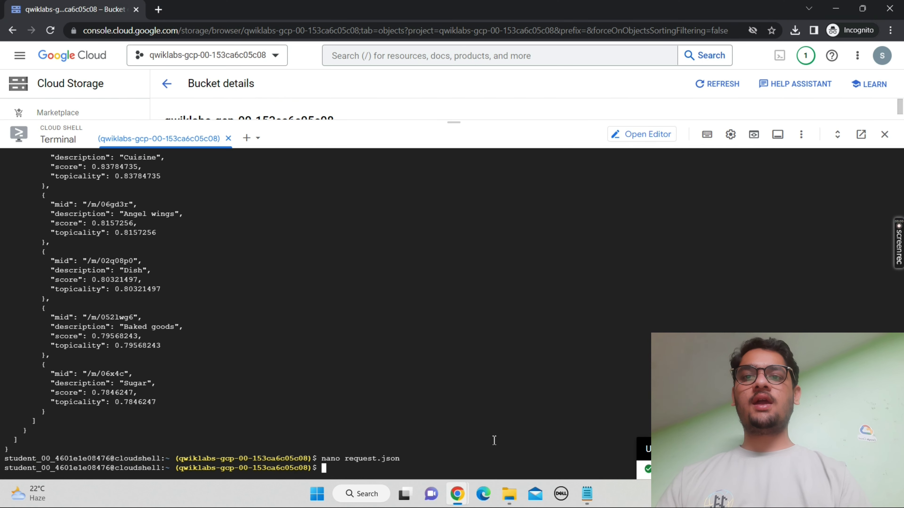
key("ctrl+v")
Return to the lab instructions, find the image upload section of Task 6, and copy the file name selfie.png.
mouse_move(457, 495)
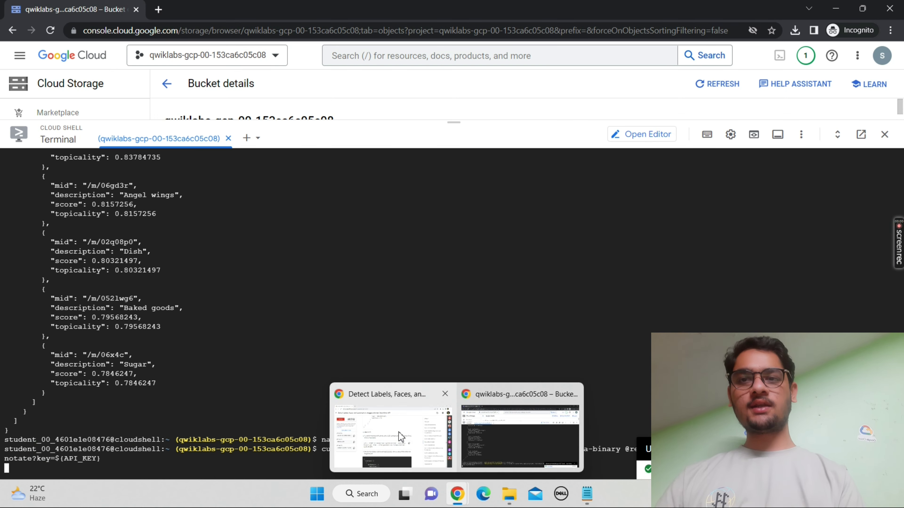
left_click(401, 437)
scroll(401, 437, "down", 10)
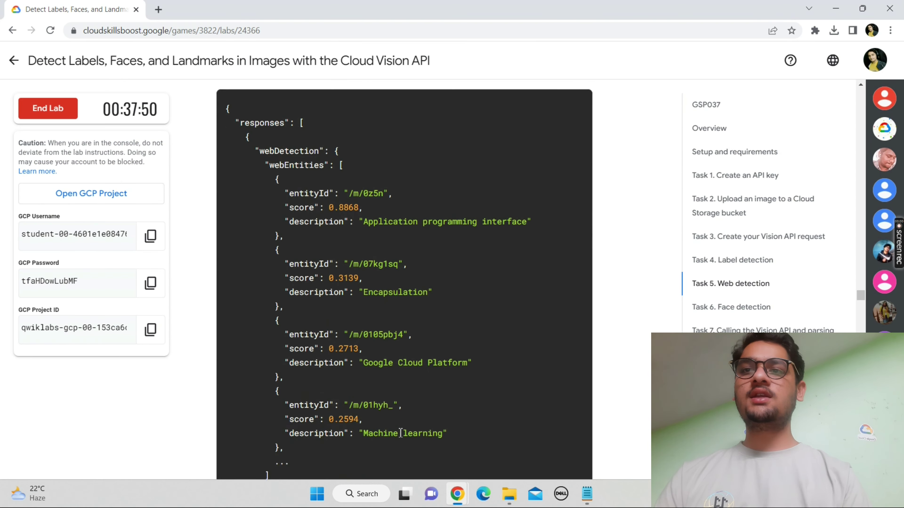
scroll(401, 437, "down", 15)
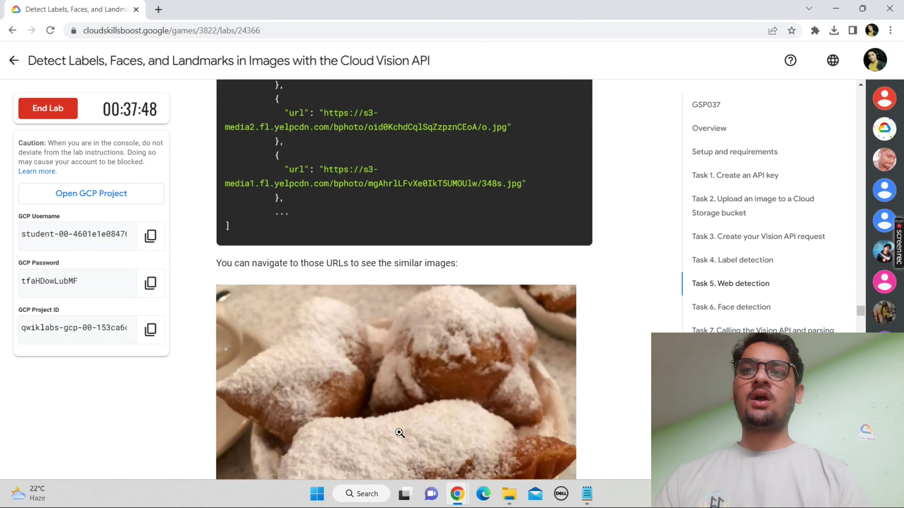
scroll(399, 433, "down", 5)
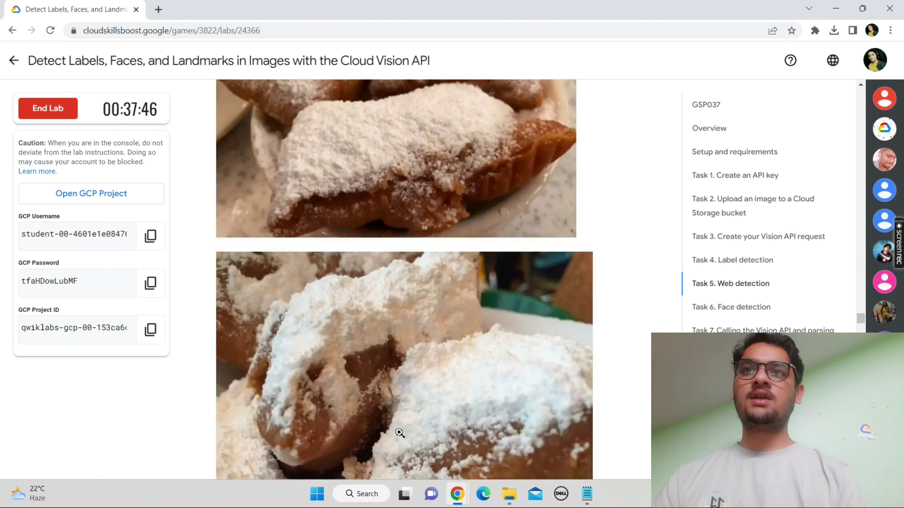
scroll(400, 433, "down", 15)
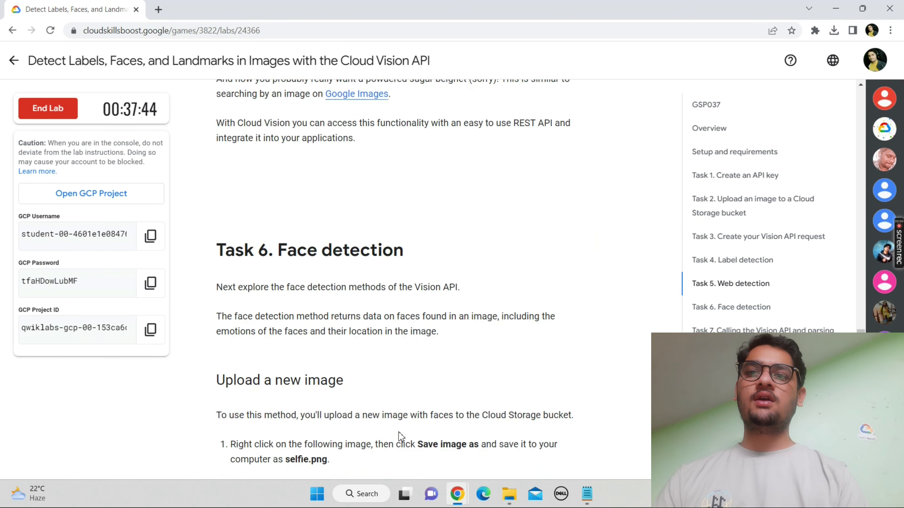
scroll(399, 432, "down", 1)
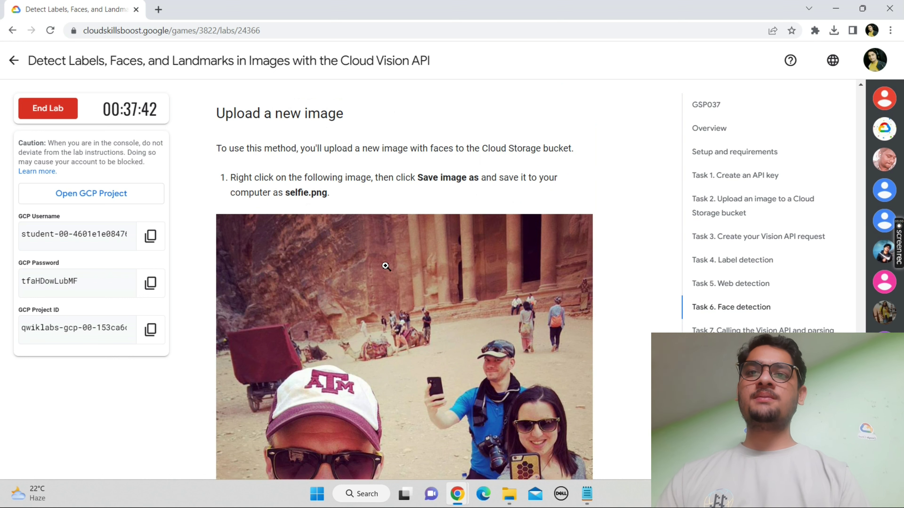
right_click(412, 376)
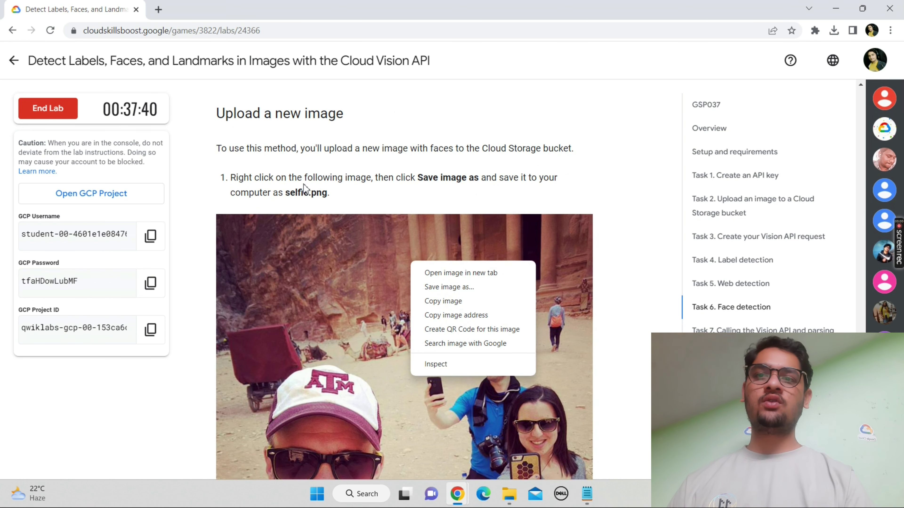
left_click_drag(290, 198, 319, 198)
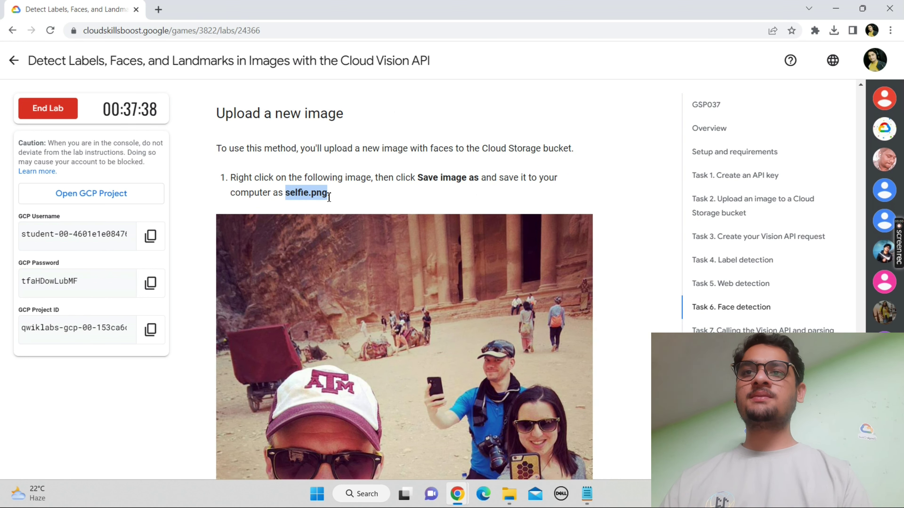
Save the Task 6 group photo from the lab instructions to the Downloads folder as selfie.png.
right_click(408, 294)
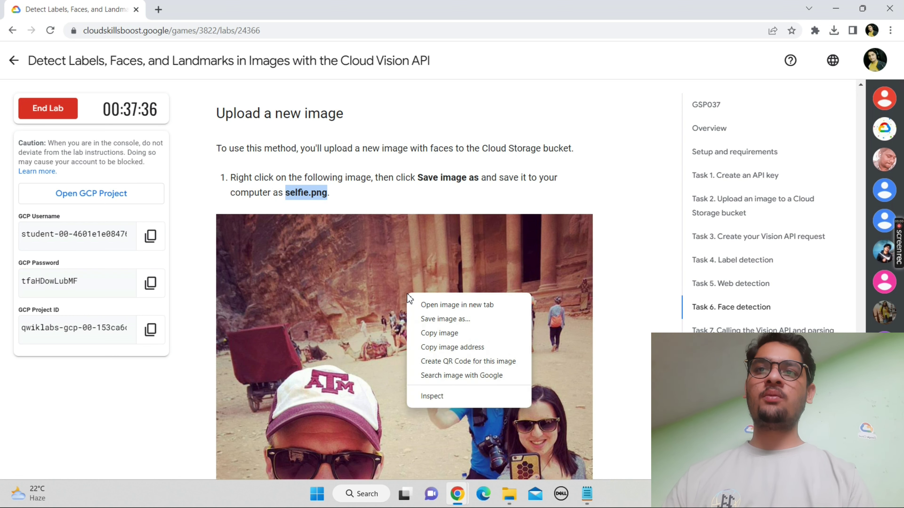
left_click(430, 320)
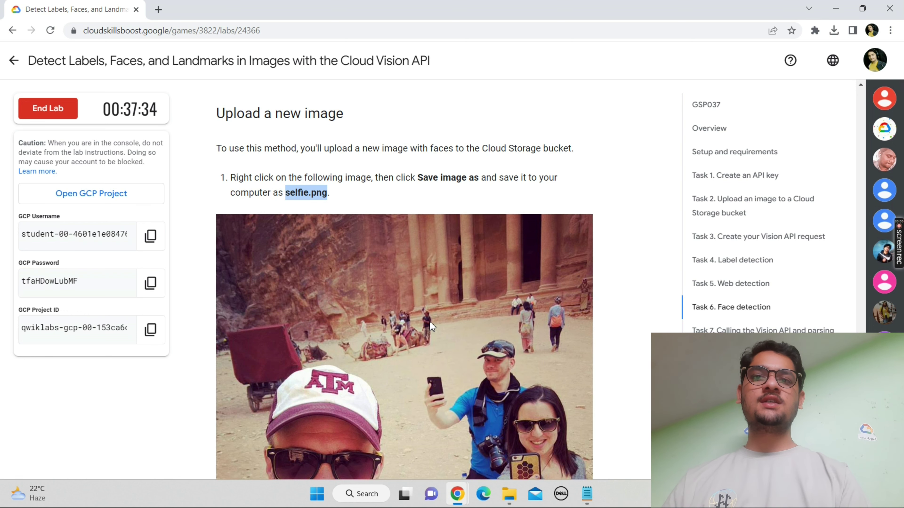
key("ctrl+v")
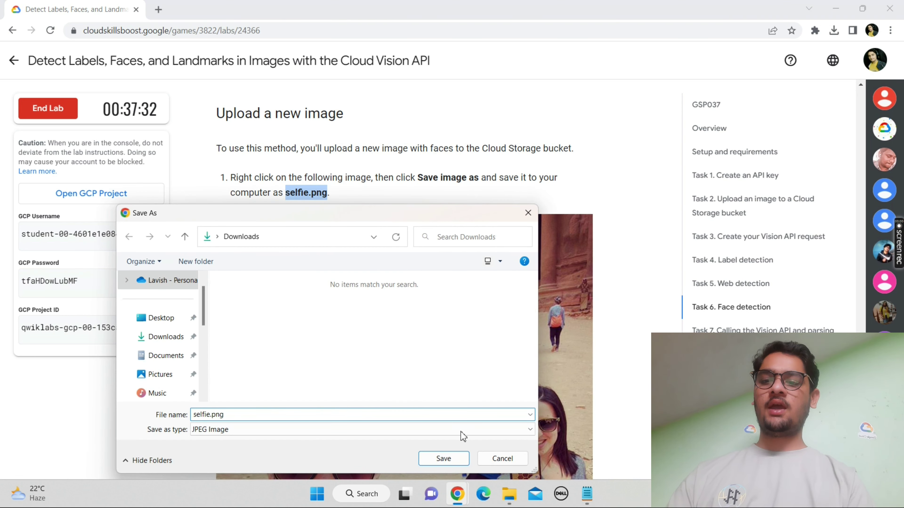
left_click(458, 458)
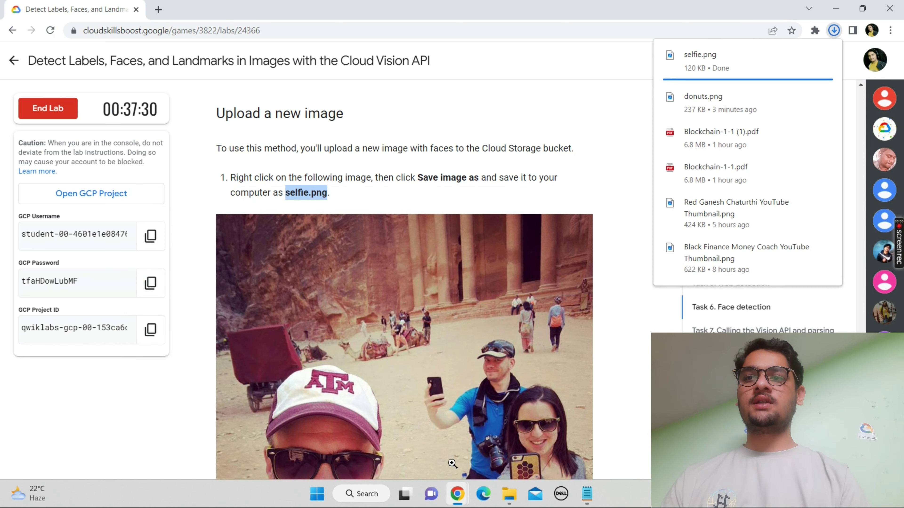
Switch to the Google Cloud console, shrink the Cloud Shell terminal, and upload selfie.png to the Cloud Storage bucket.
mouse_move(452, 498)
left_click(500, 450)
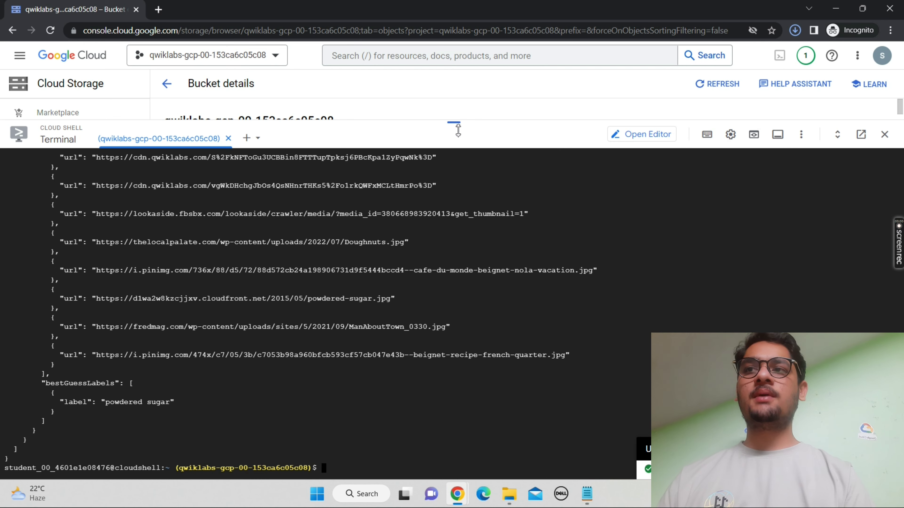
left_click_drag(458, 130, 442, 421)
left_click(180, 240)
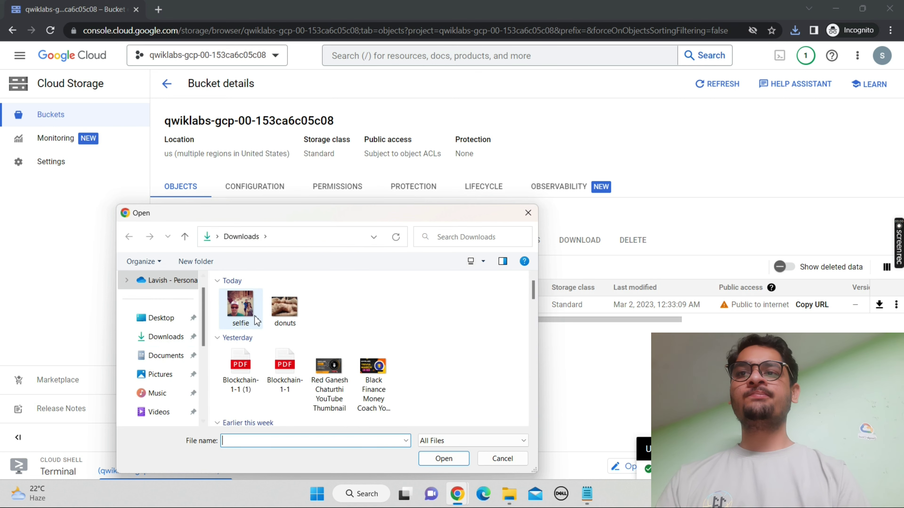
left_click(240, 313)
left_click(444, 459)
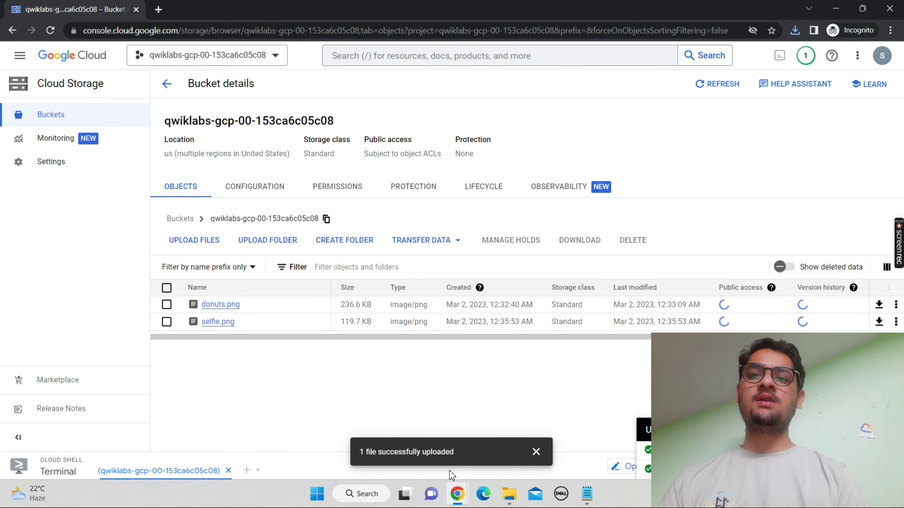
Add a Public entry for allUsers with Reader access to selfie.png in the bucket and save it.
left_click(896, 322)
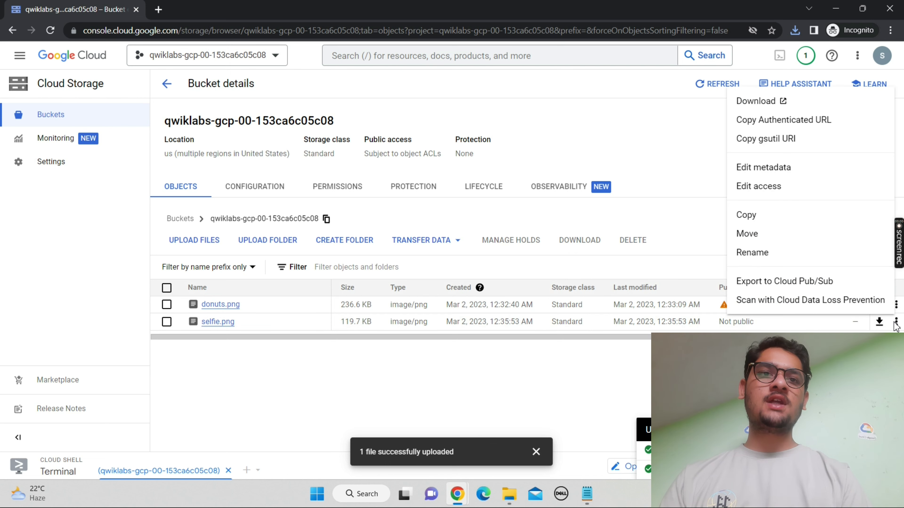
left_click(772, 186)
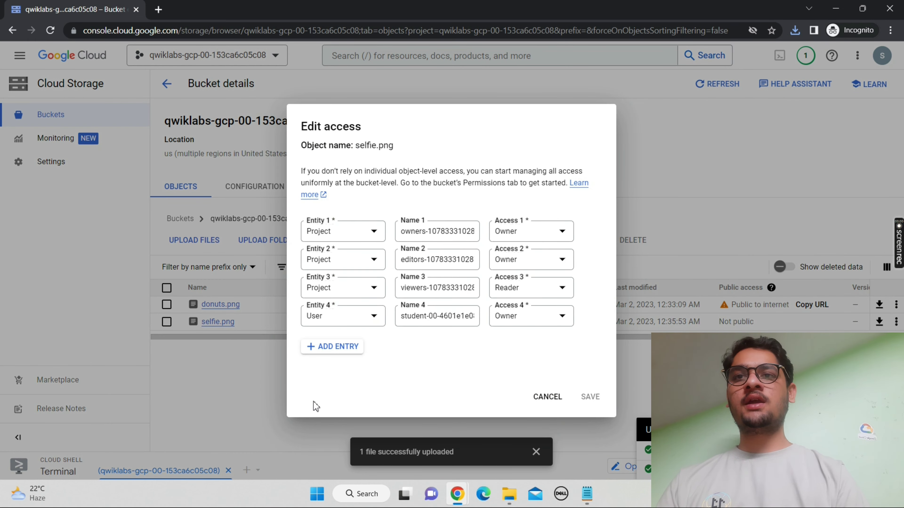
left_click(323, 348)
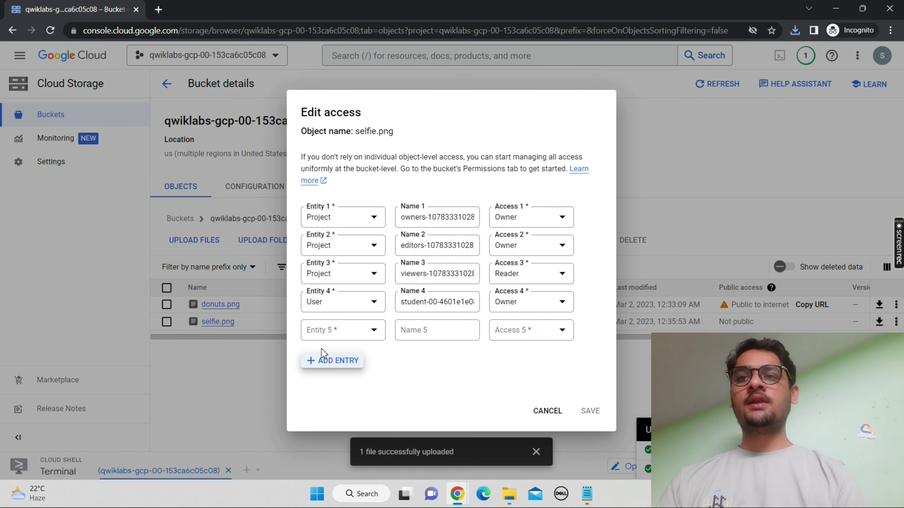
left_click(335, 336)
left_click(346, 413)
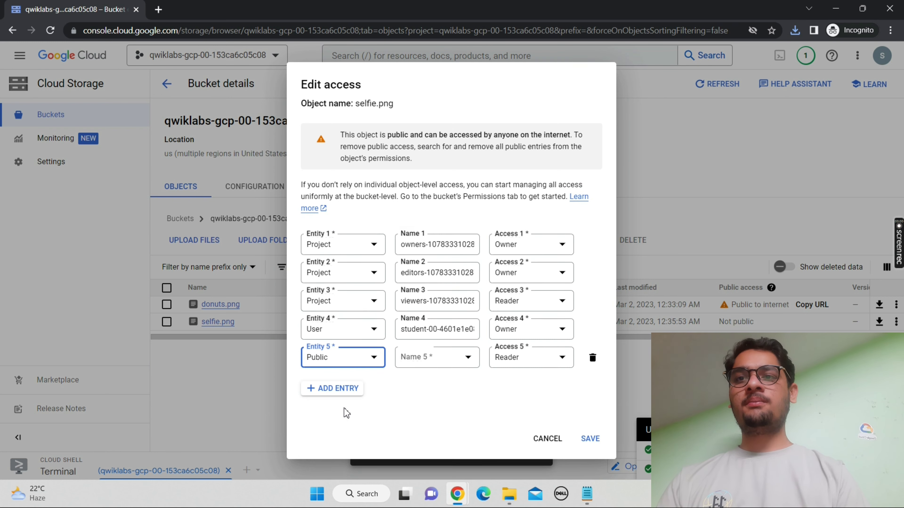
left_click(587, 438)
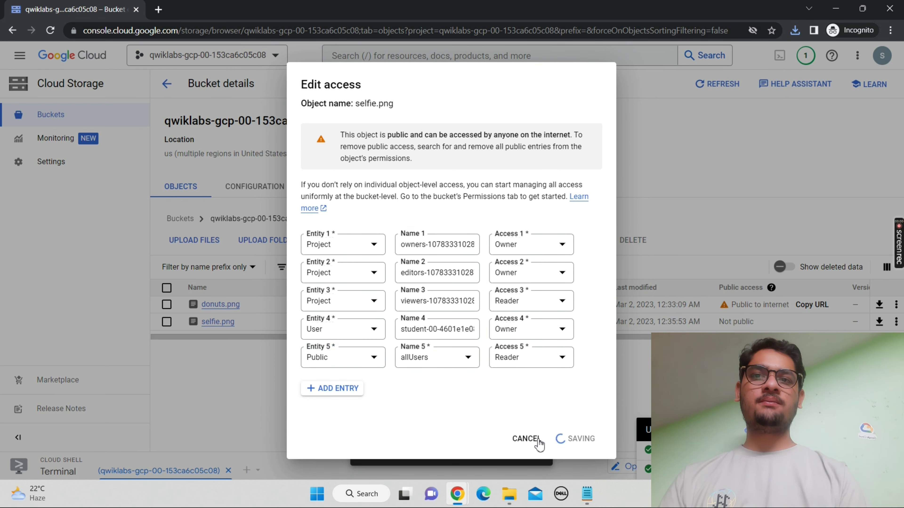
Return to the lab instructions and check the progress of the Task 6 face detection image upload.
mouse_move(459, 499)
left_click(372, 420)
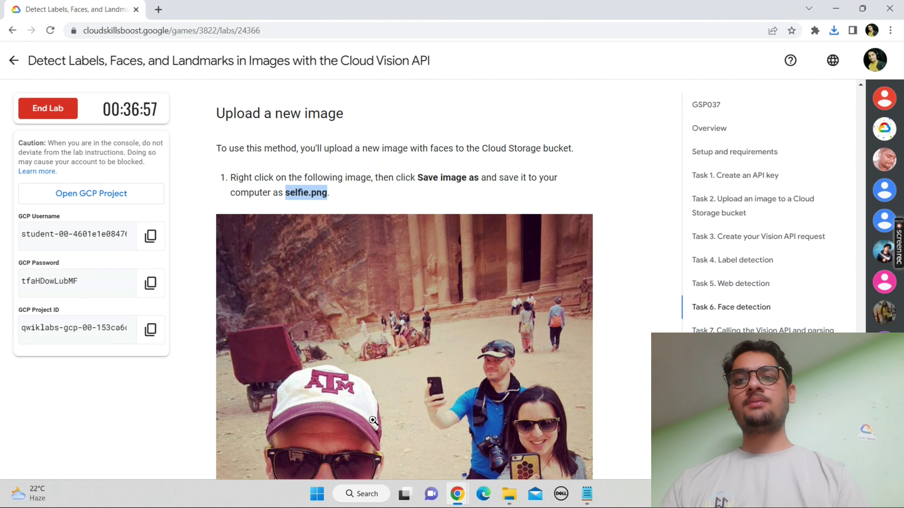
scroll(372, 420, "down", 1)
scroll(372, 419, "down", 10)
scroll(372, 419, "up", 1)
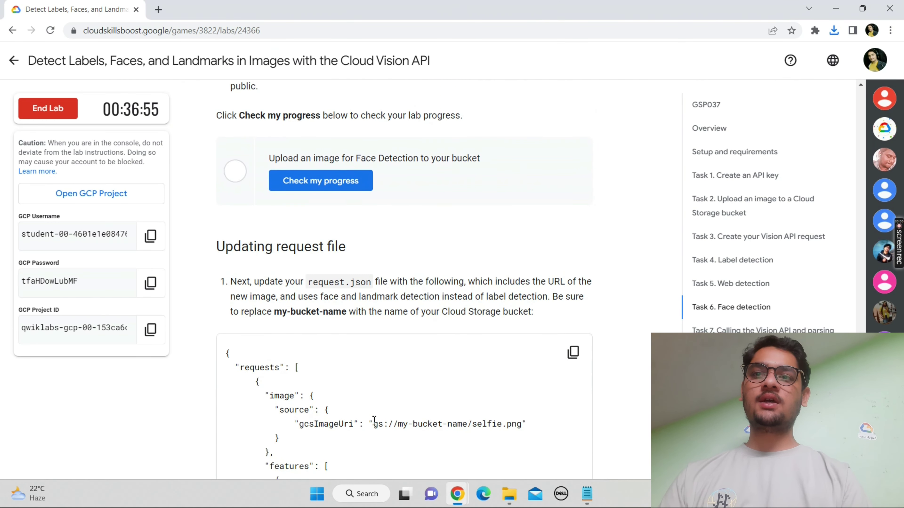
left_click(306, 179)
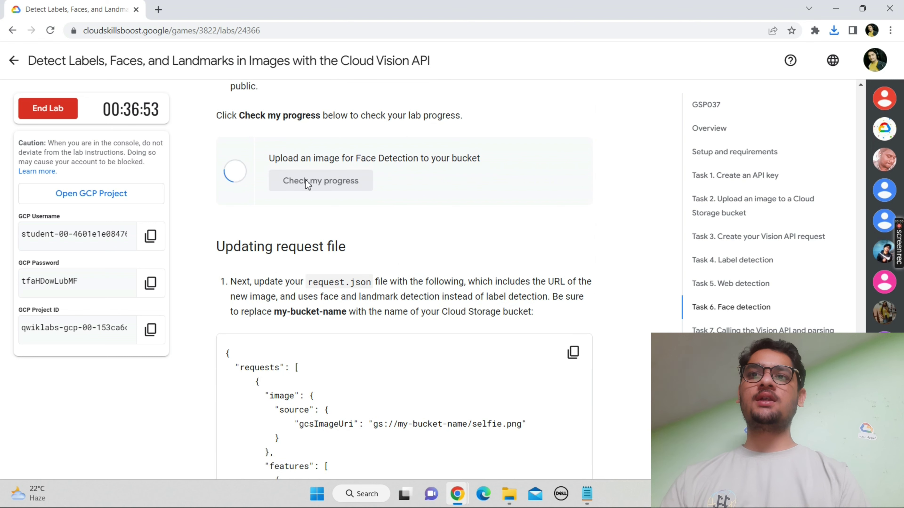
Locate the city skyline image in the Task 8 Landmark annotation section of the lab instructions.
scroll(305, 179, "down", 10)
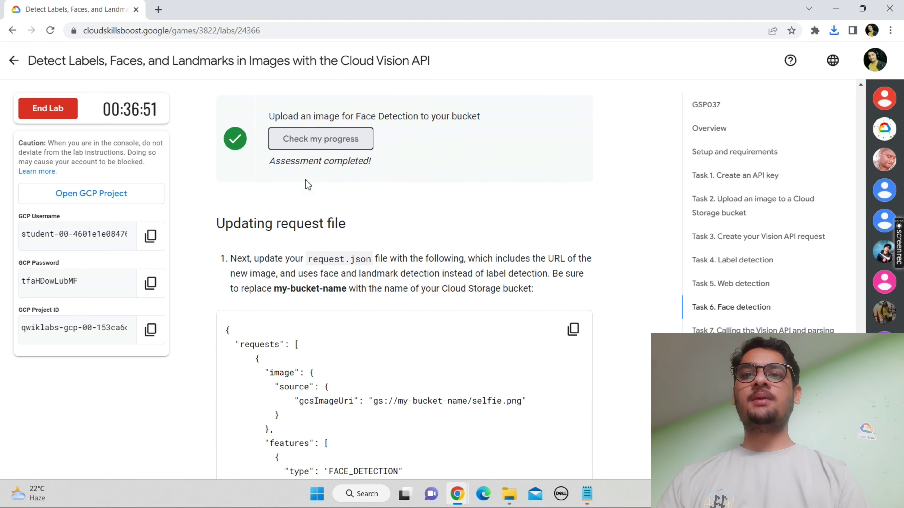
scroll(308, 184, "down", 20)
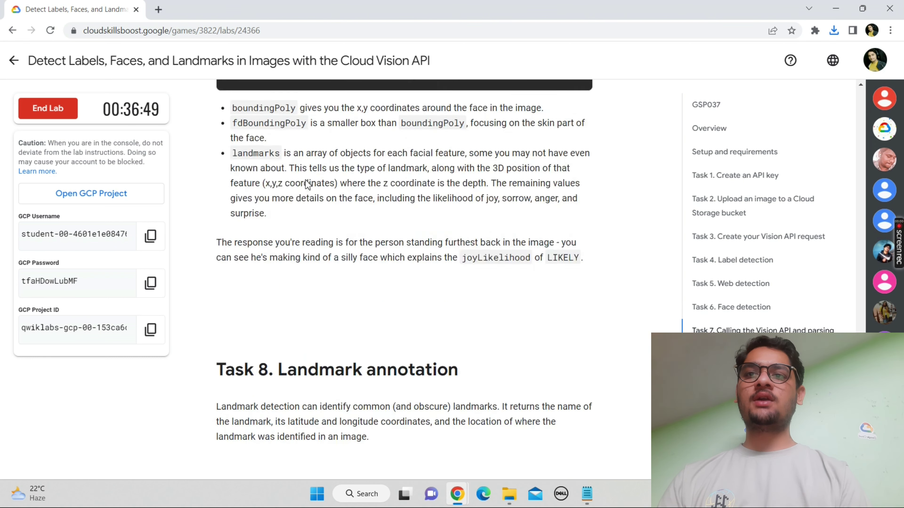
scroll(306, 180, "down", 15)
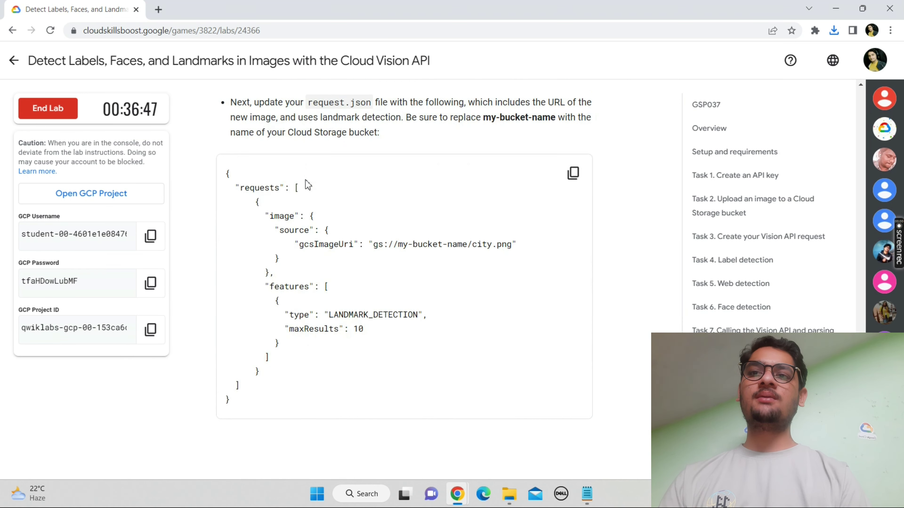
scroll(306, 180, "up", 7)
scroll(306, 181, "up", 8)
right_click(305, 179)
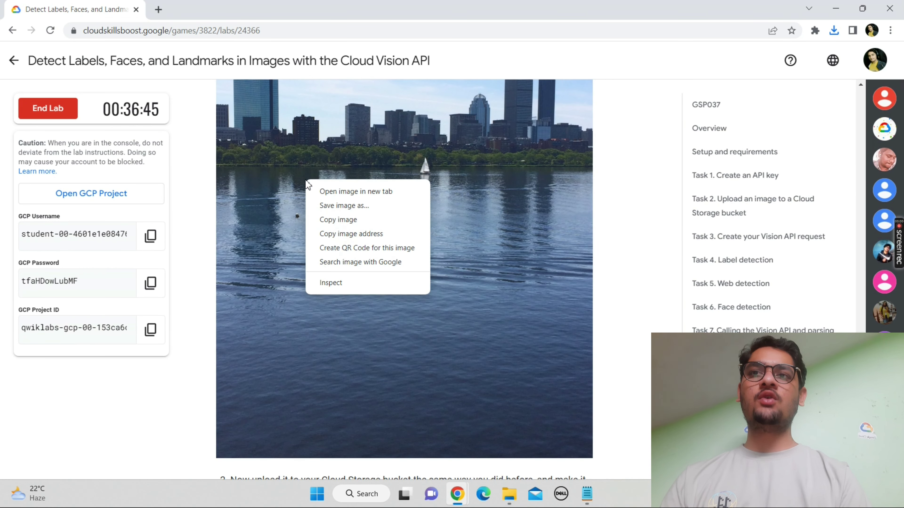
left_click(348, 206)
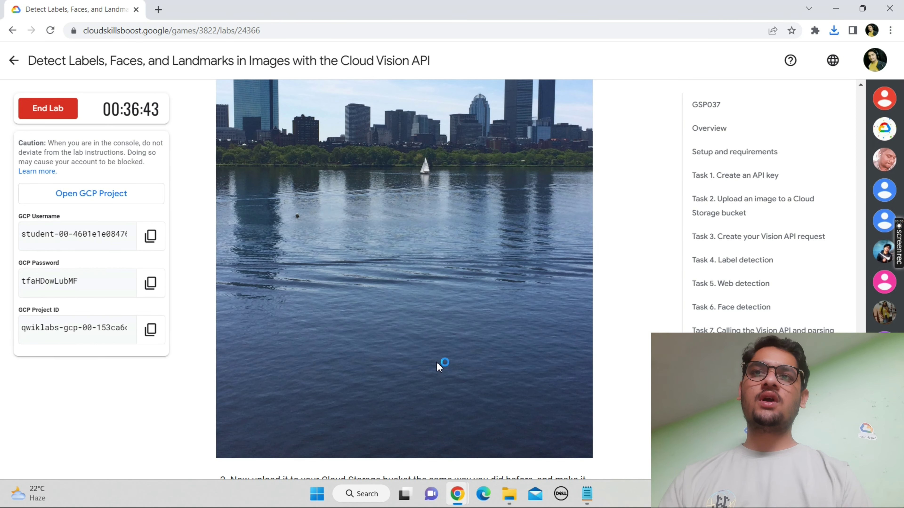
left_click(528, 214)
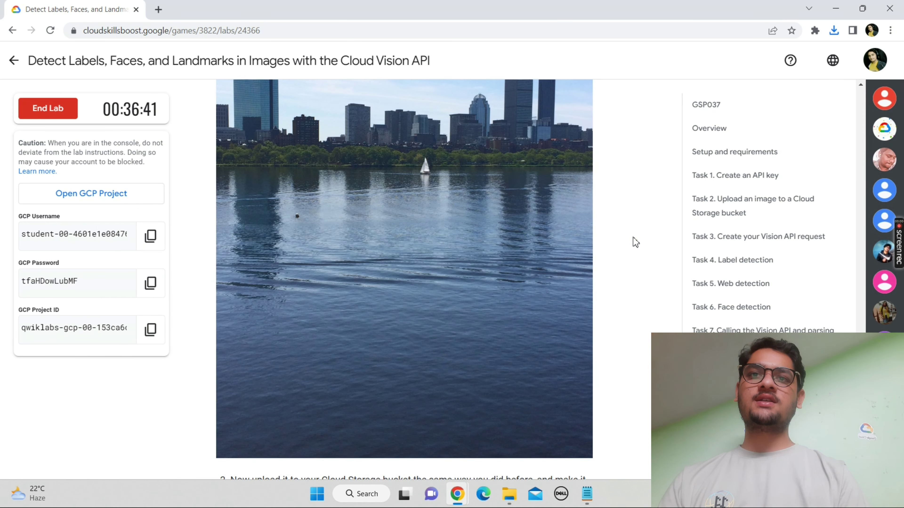
Take the file name city.png from the Task 8 instructions and save the city skyline image under it in Downloads.
scroll(630, 240, "up", 8)
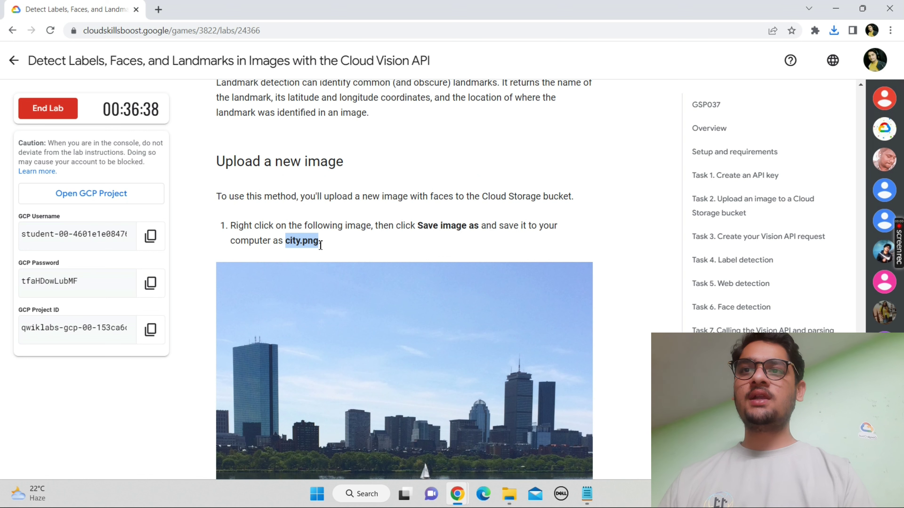
right_click(429, 366)
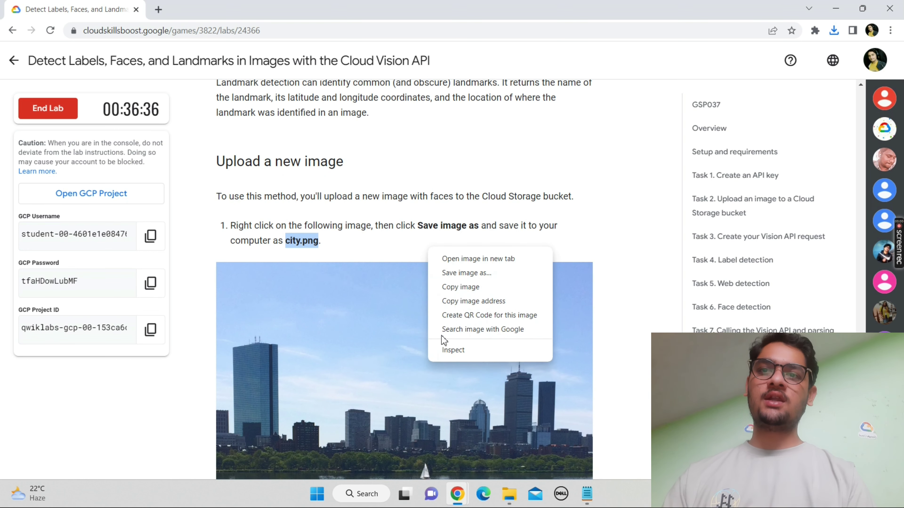
left_click(462, 273)
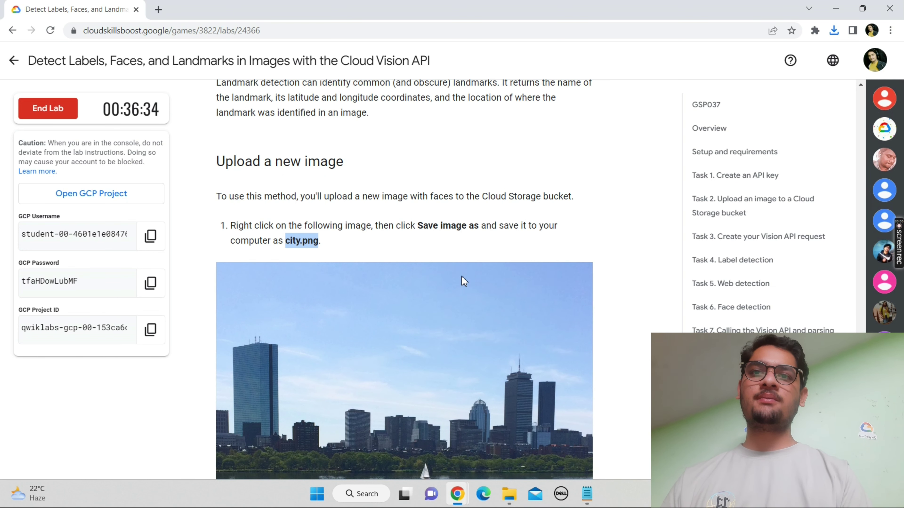
type("city.png")
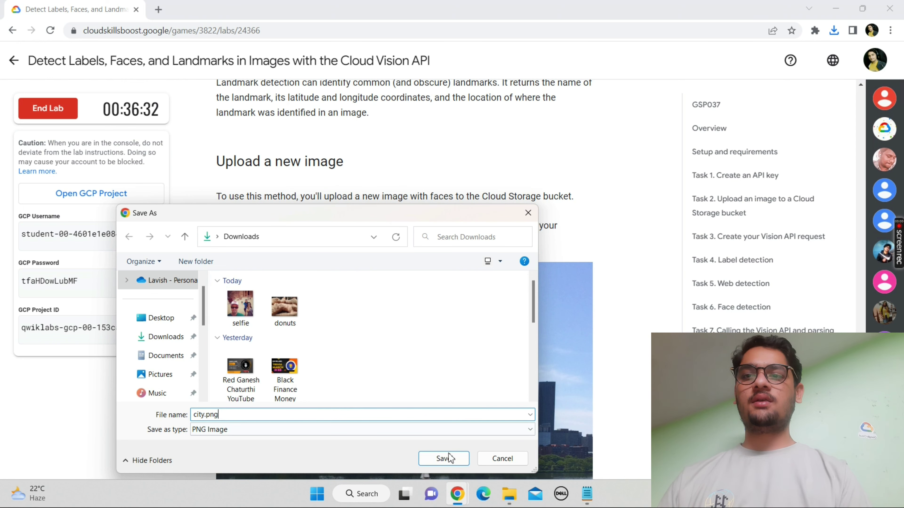
left_click(445, 458)
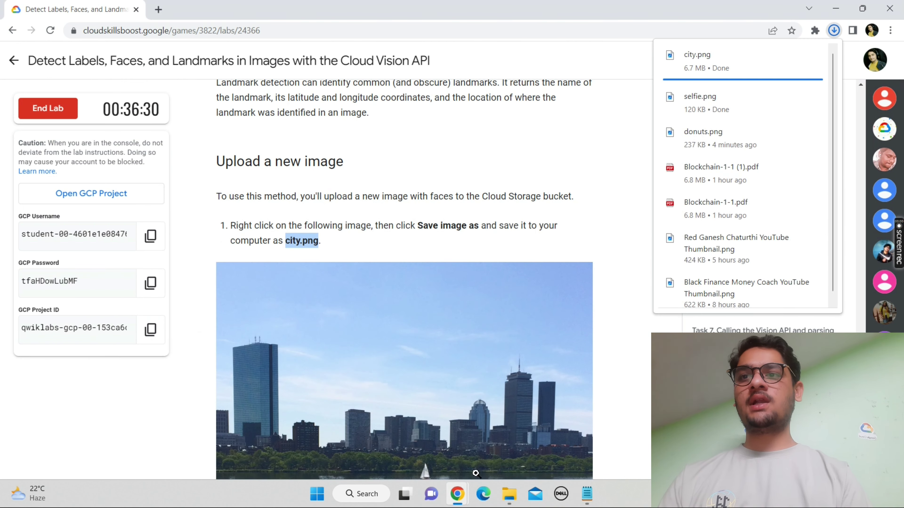
Switch to the Cloud Storage bucket window and upload city.png from Downloads to the bucket.
mouse_move(457, 494)
left_click(495, 443)
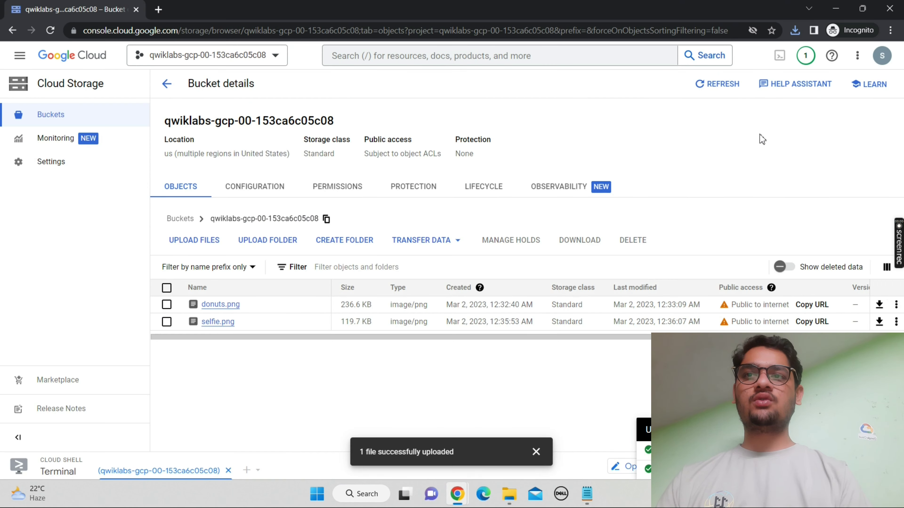
left_click(211, 250)
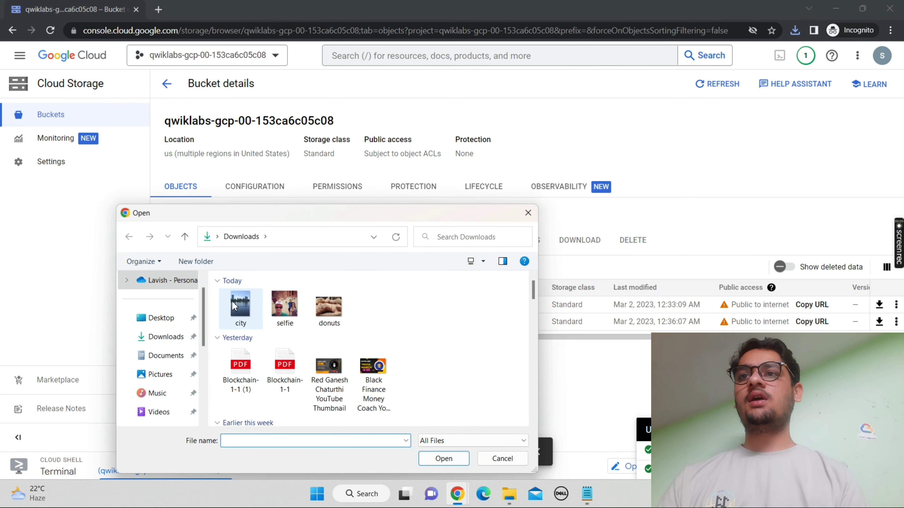
left_click(241, 305)
mouse_move(457, 494)
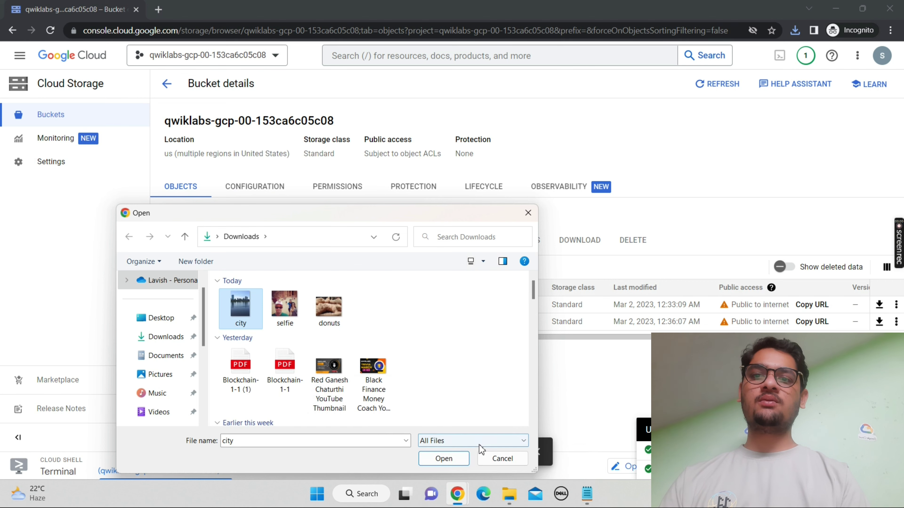
left_click(454, 462)
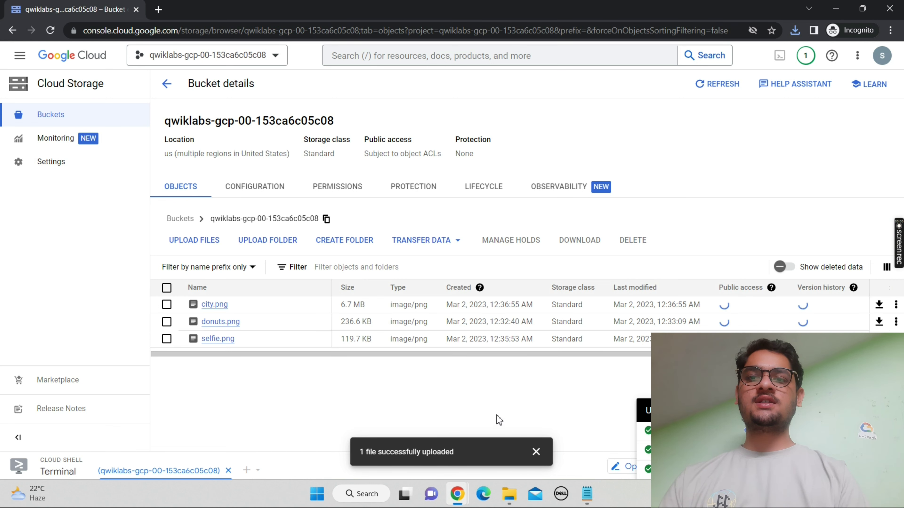
Give city.png in the bucket a Public access entry for allUsers with Reader access and save it.
left_click(895, 305)
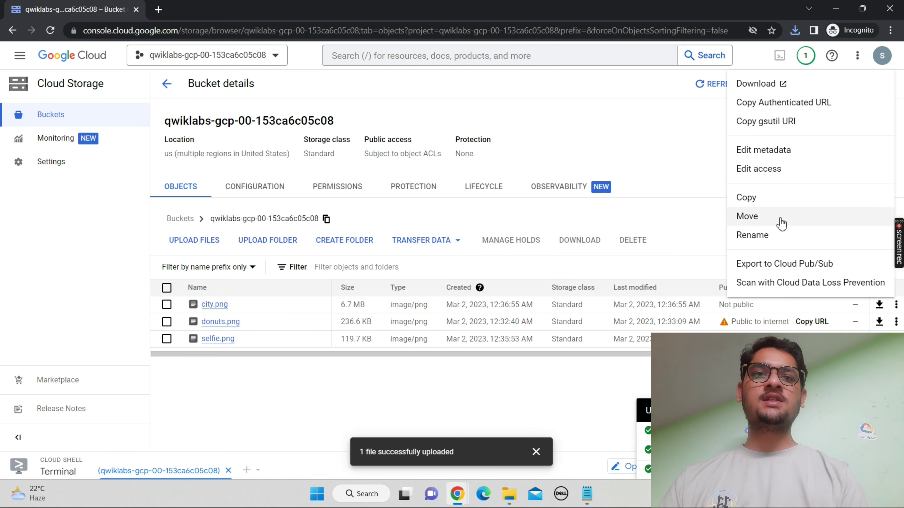
left_click(758, 169)
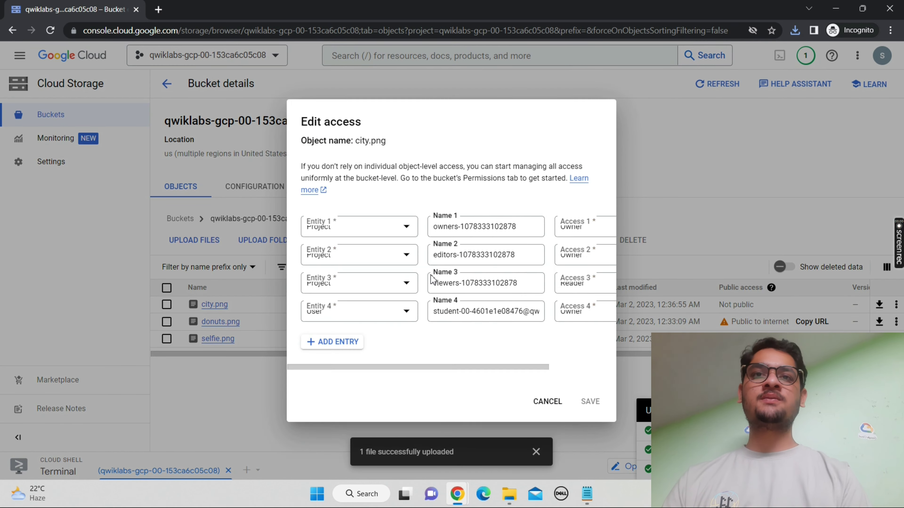
left_click(343, 347)
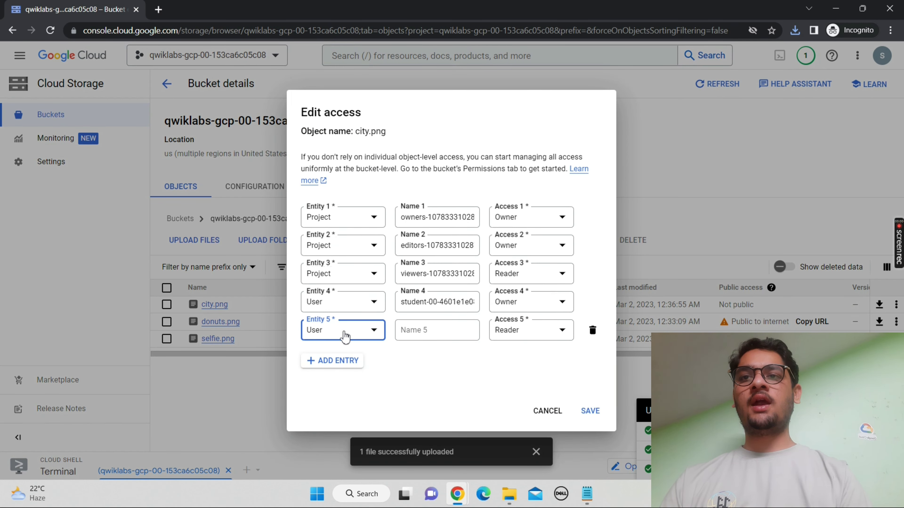
left_click(343, 331)
left_click(343, 414)
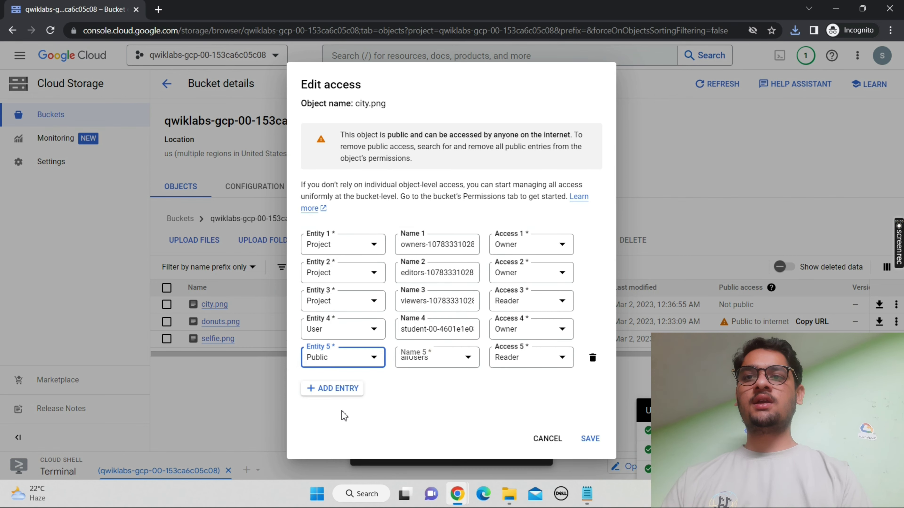
left_click(589, 440)
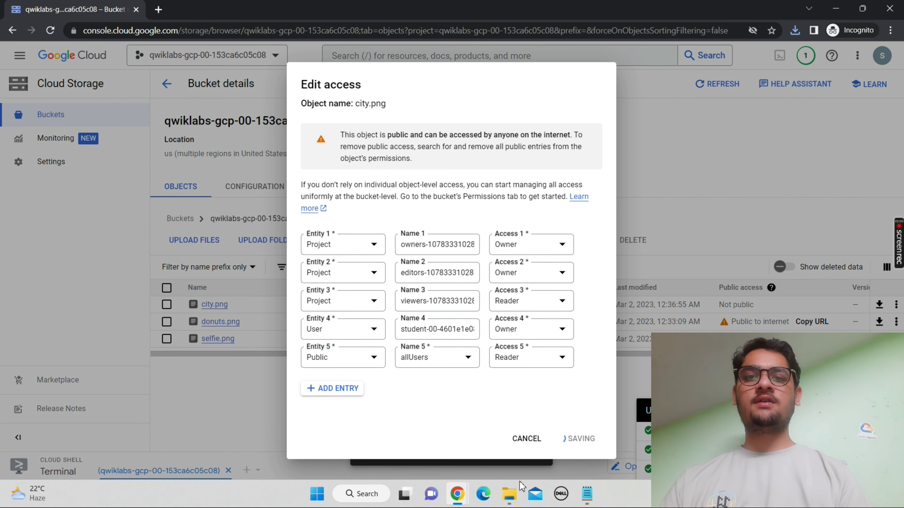
Return to the lab instructions and check the progress of the Landmark Annotation image upload.
mouse_move(459, 496)
left_click(427, 462)
scroll(431, 470, "down", 1)
scroll(432, 470, "down", 7)
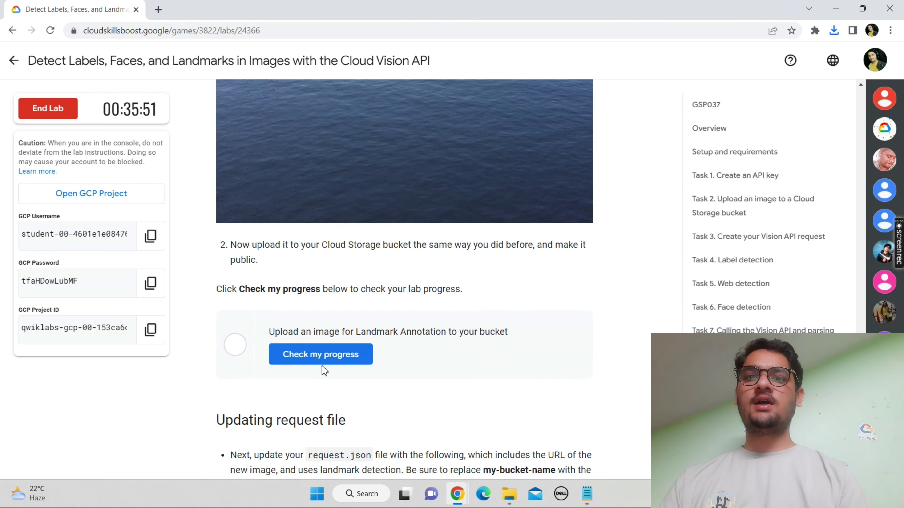
left_click(321, 359)
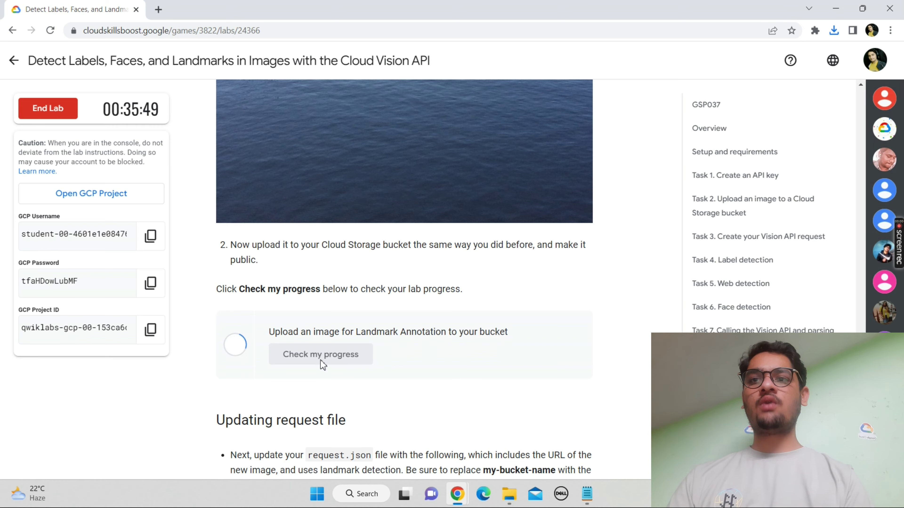
Skip past the remaining lab instructions, then end the lab and confirm ending it.
scroll(320, 360, "down", 6)
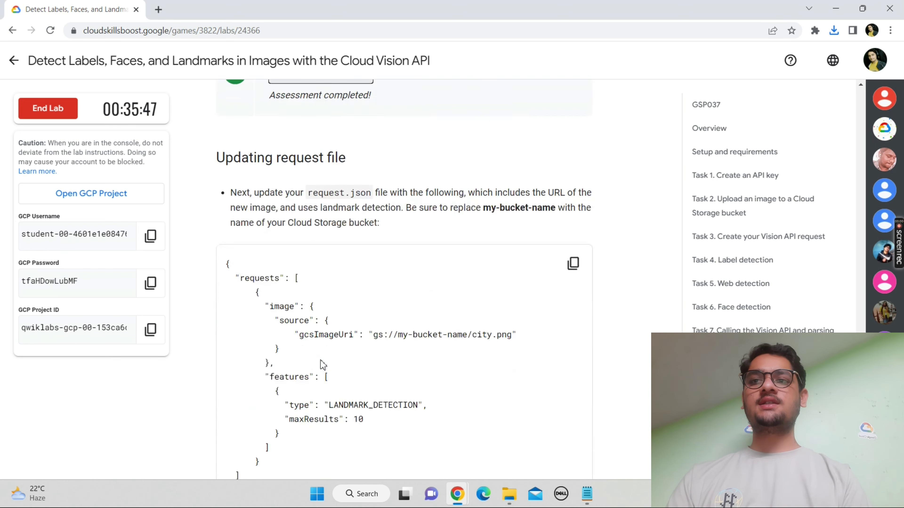
scroll(322, 364, "down", 20)
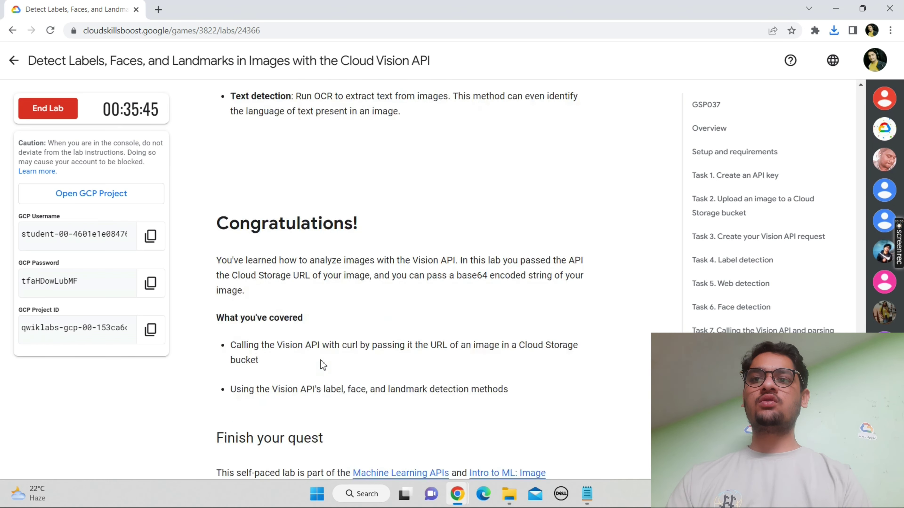
scroll(320, 361, "down", 10)
left_click(47, 108)
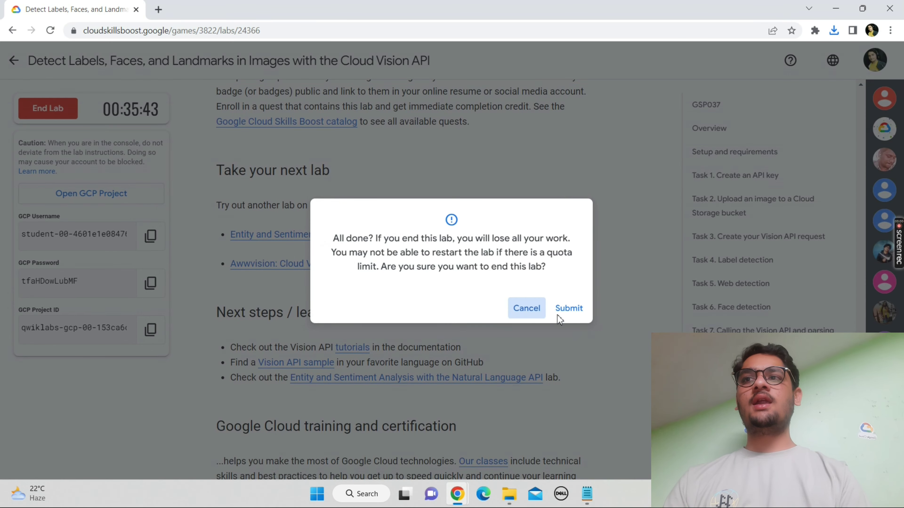
left_click(568, 309)
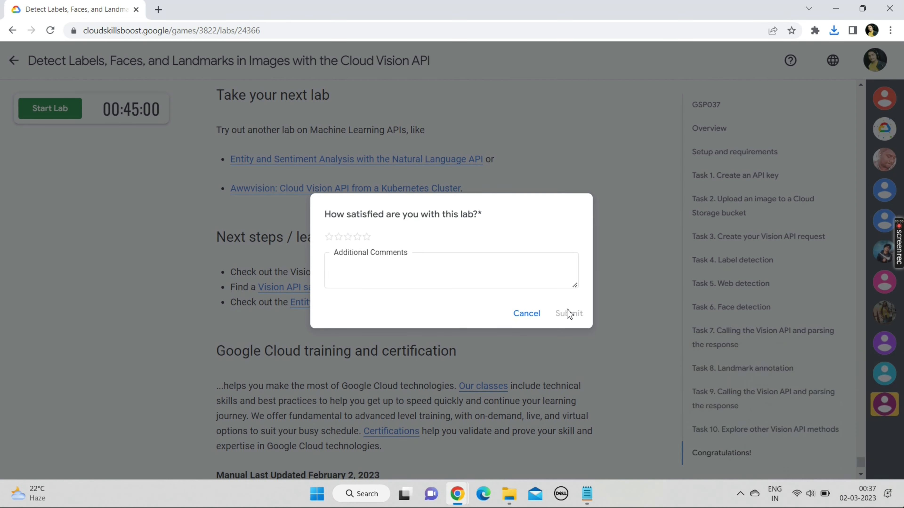
Submit a five-star rating for the lab without comments and go back to the chatbot challenge page.
left_click(368, 237)
left_click(384, 267)
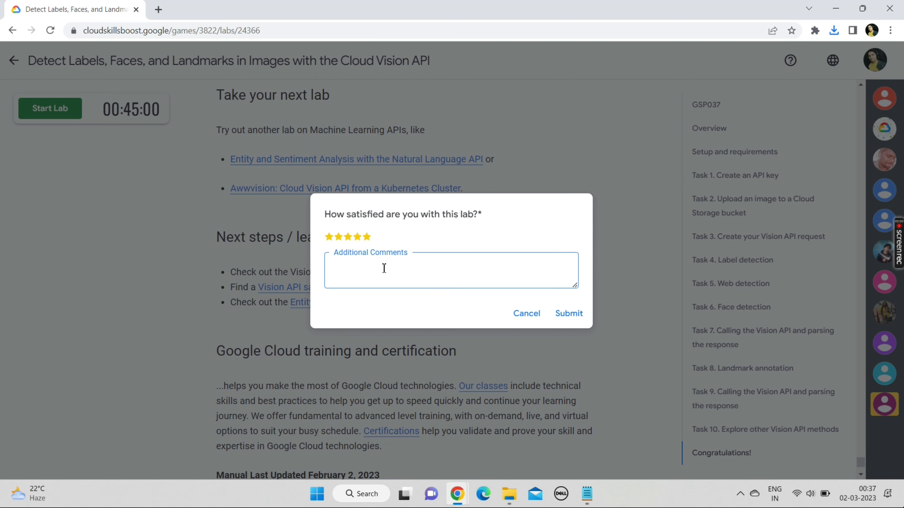
left_click(552, 314)
left_click(13, 61)
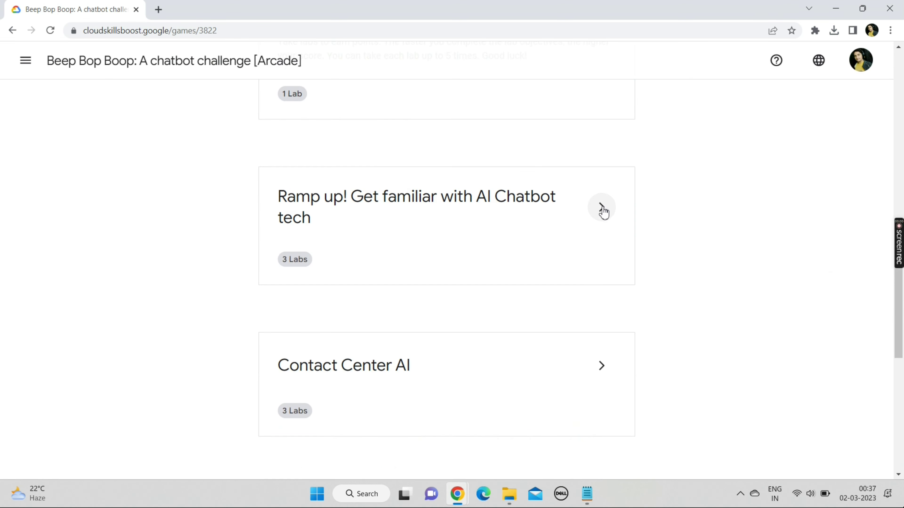